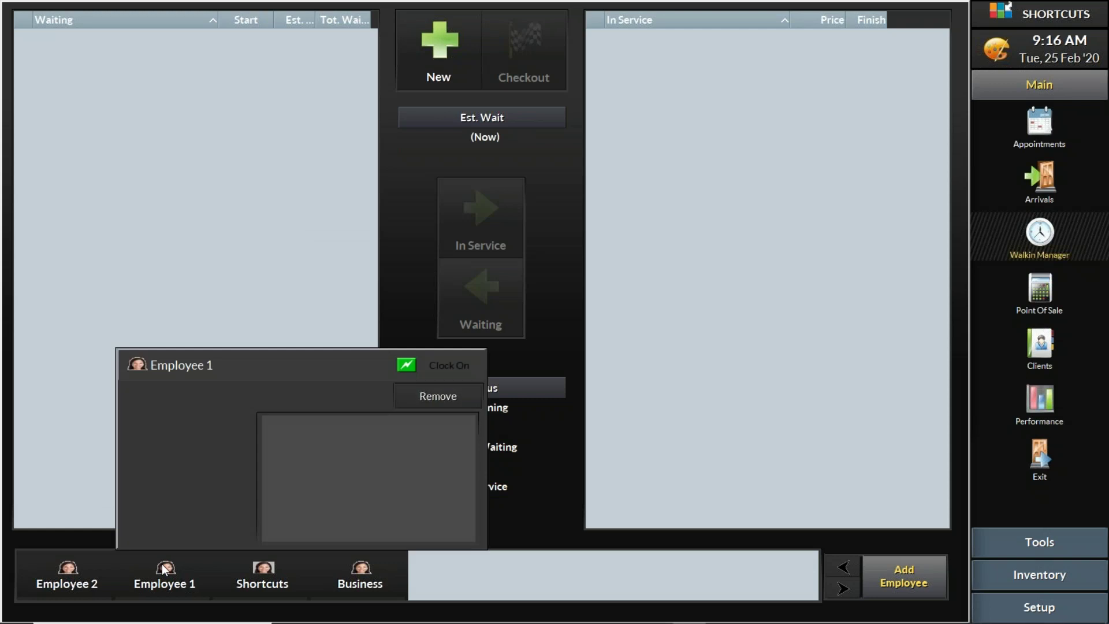
# Clock on Employee 1 and Employee 2 from the employee list.
pyautogui.click(453, 366)
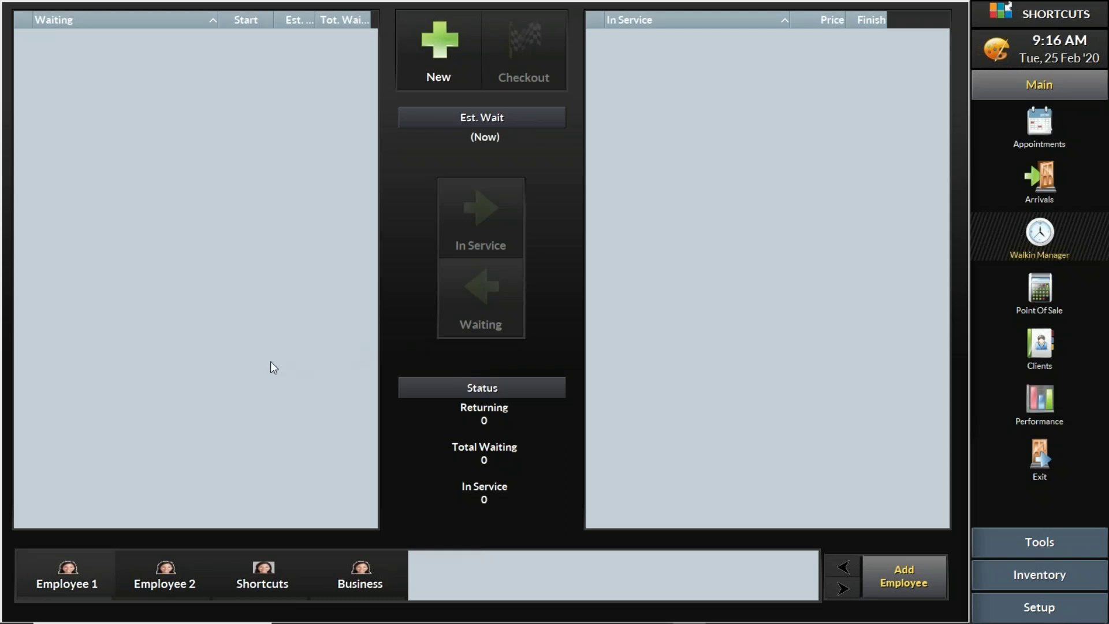
pyautogui.click(168, 570)
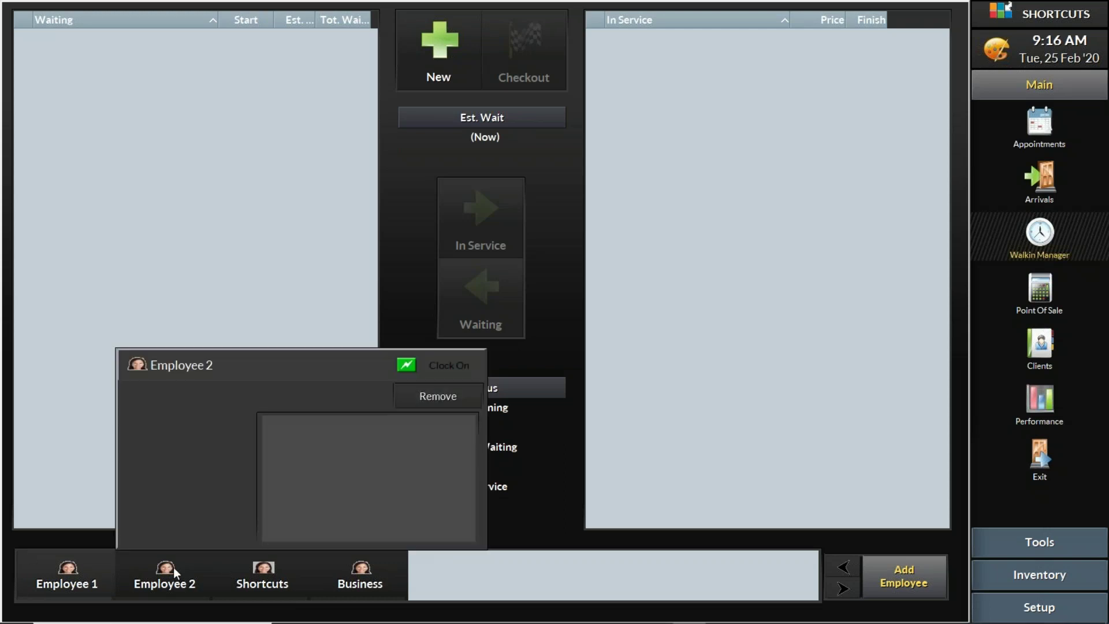
pyautogui.click(470, 365)
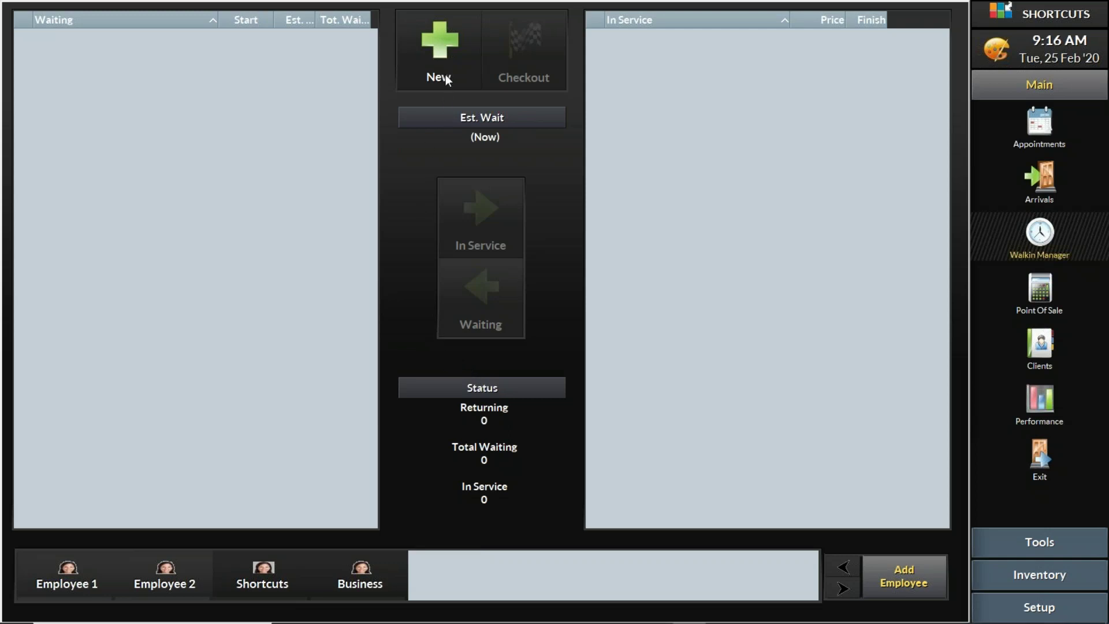
# Start a new walk-in visit with the client's first name as identifier and tag it NEW (New Client).
pyautogui.click(430, 42)
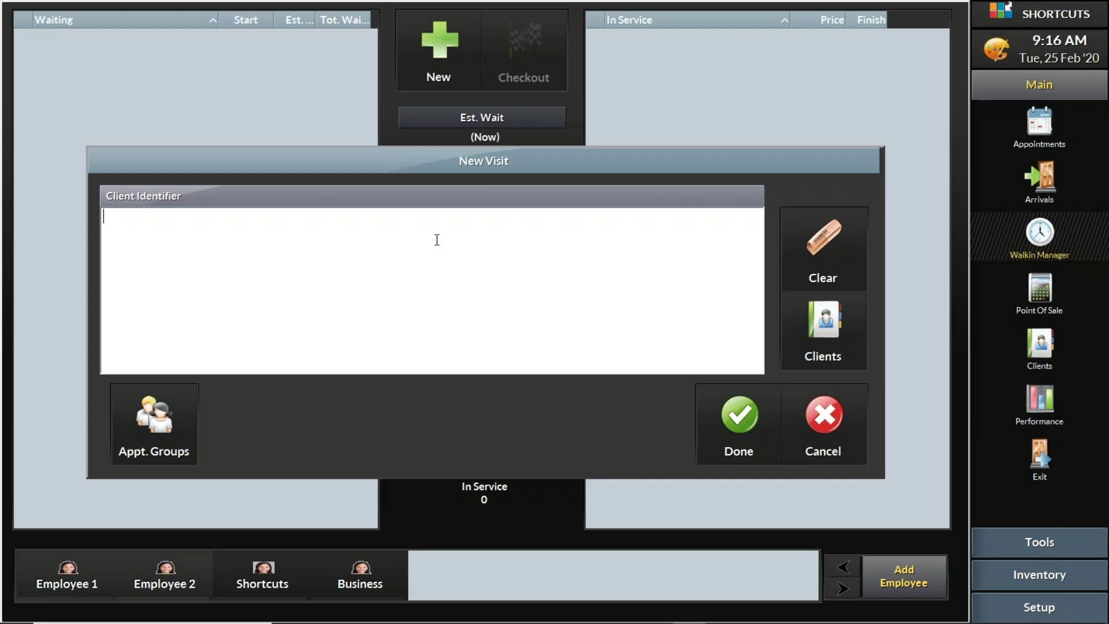
pyautogui.write('Tom')
pyautogui.click(730, 423)
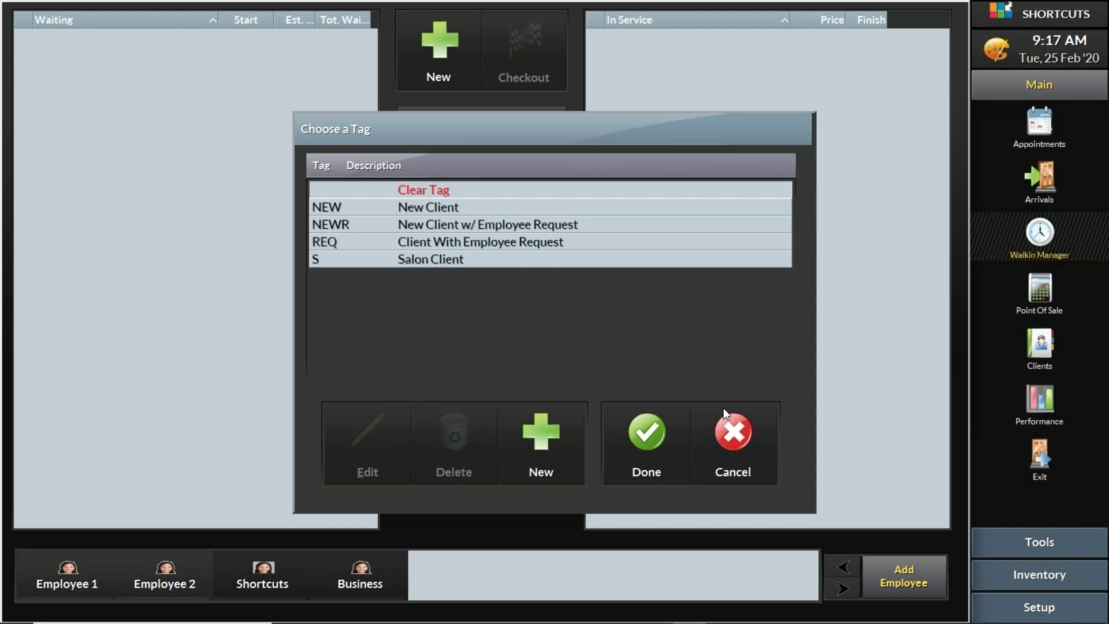
pyautogui.click(451, 259)
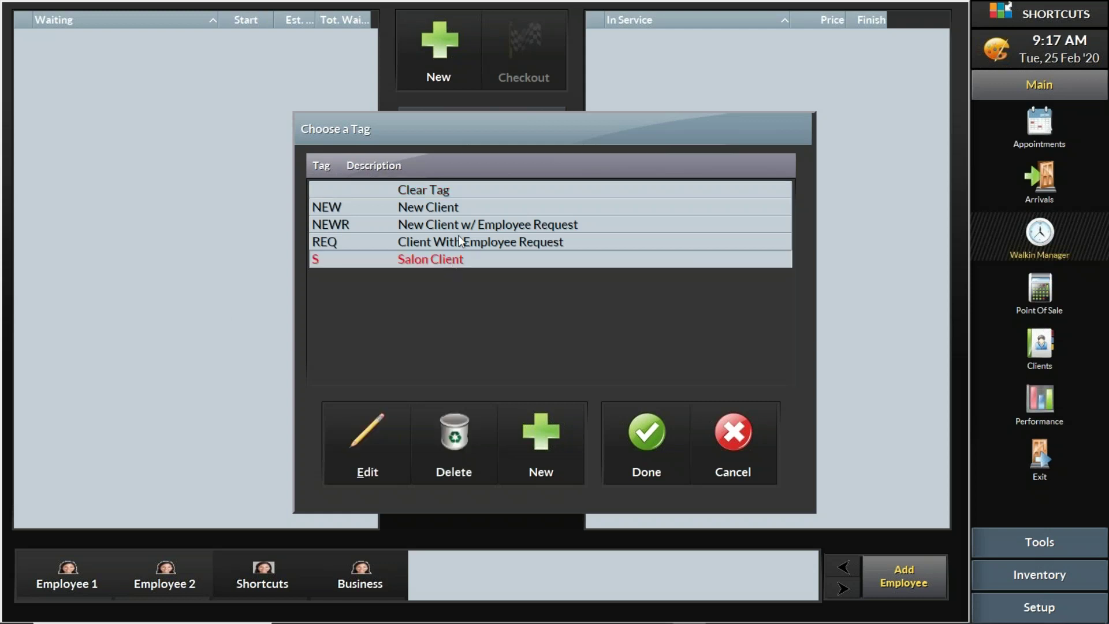
pyautogui.click(458, 208)
pyautogui.click(462, 260)
pyautogui.click(433, 209)
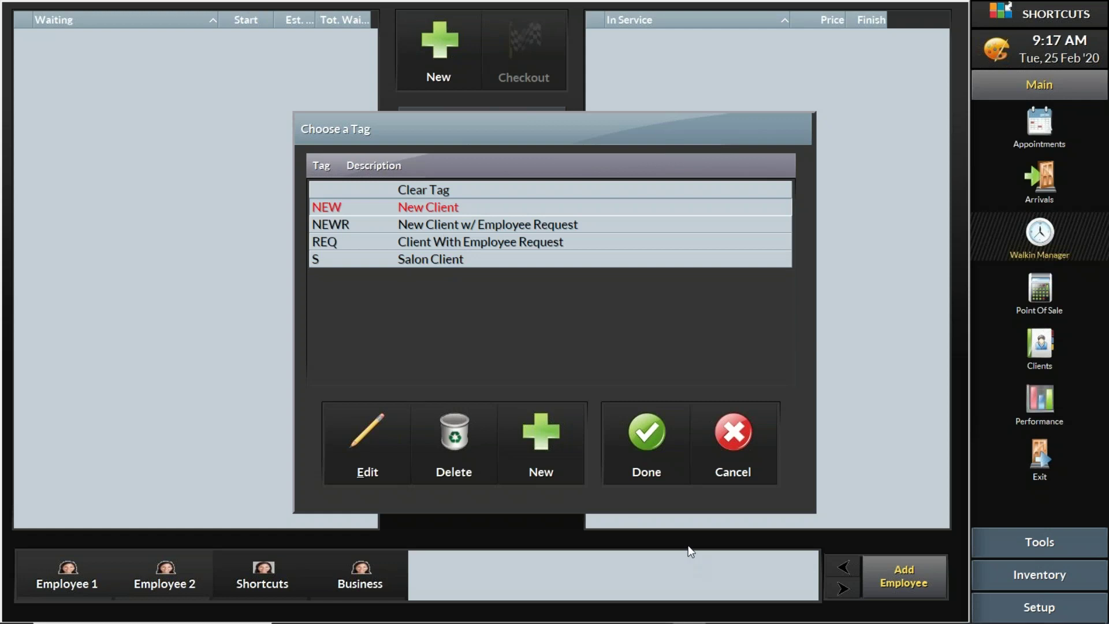
pyautogui.click(653, 447)
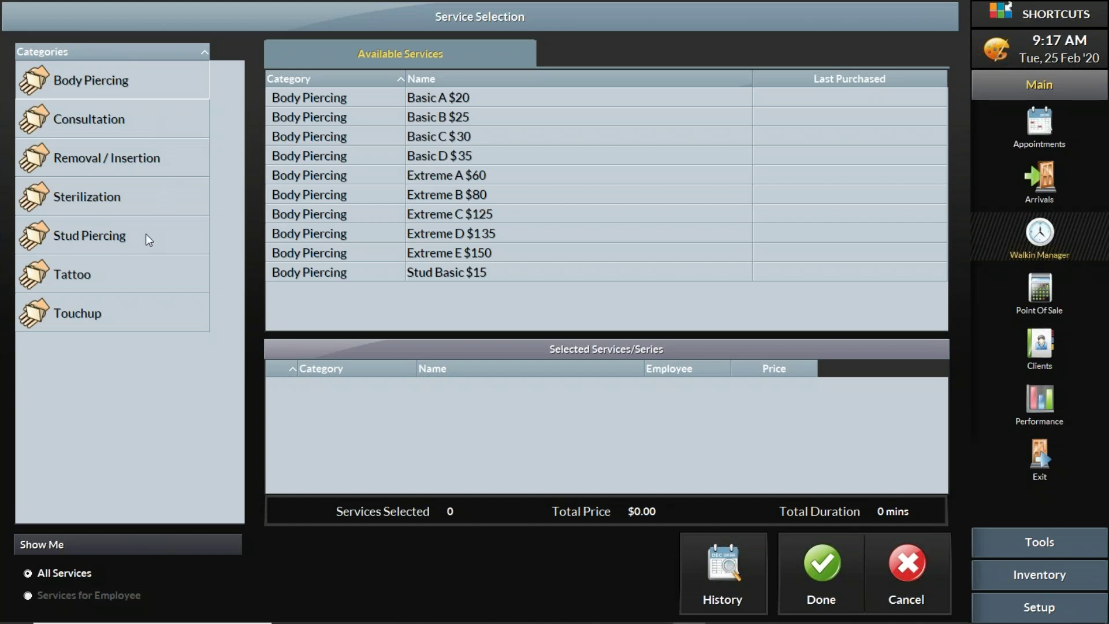
# Add the 1.5 Hour service from the Tattoo category to the visit.
pyautogui.click(153, 281)
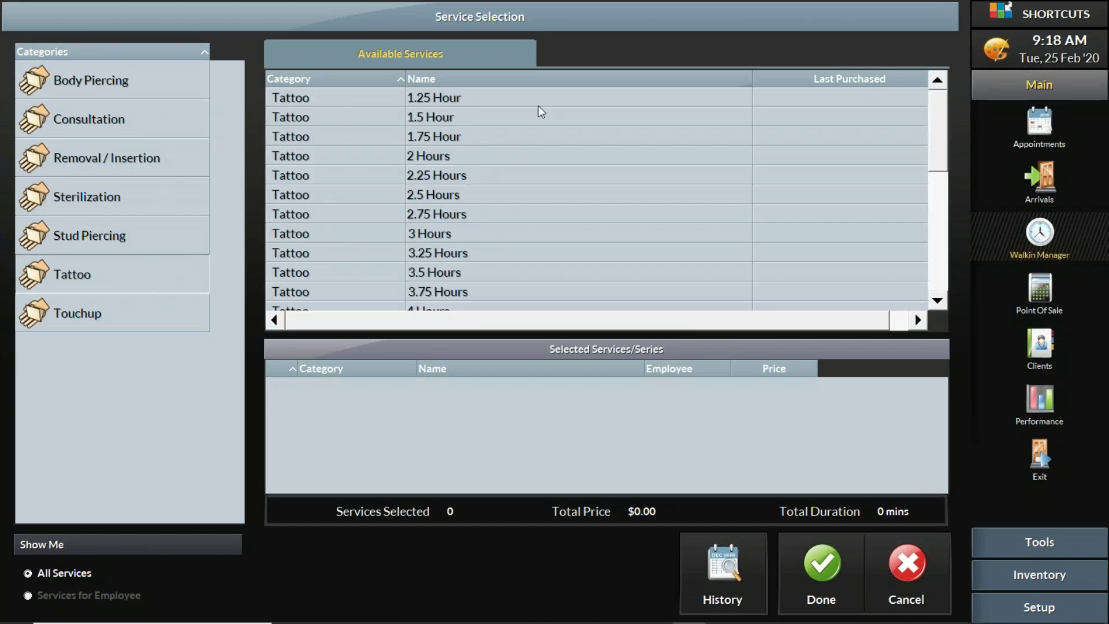
pyautogui.click(449, 120)
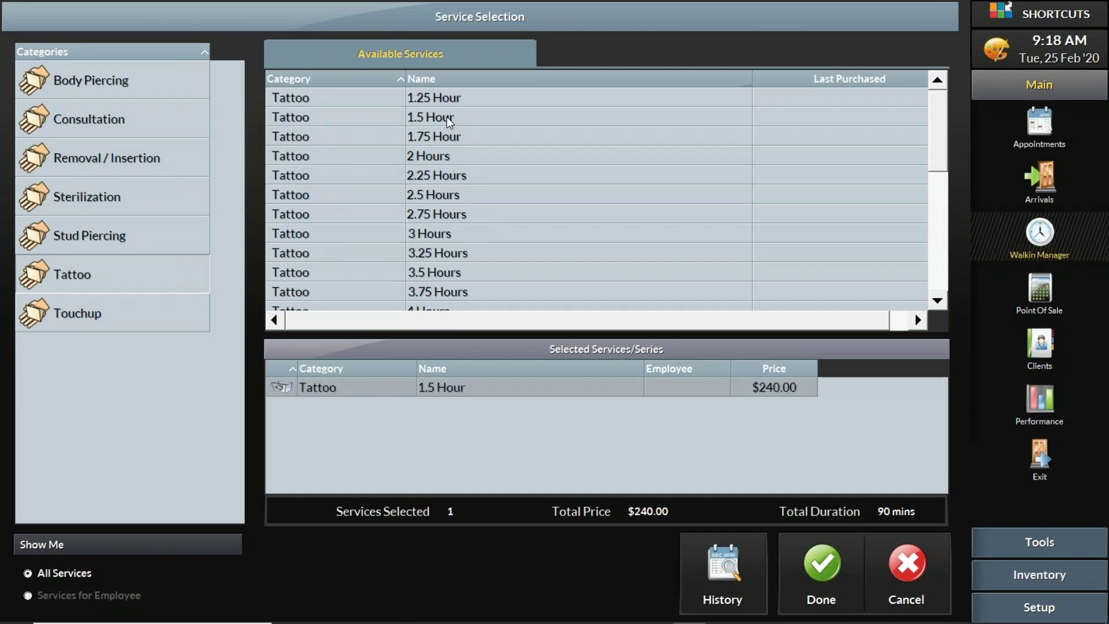
pyautogui.click(825, 572)
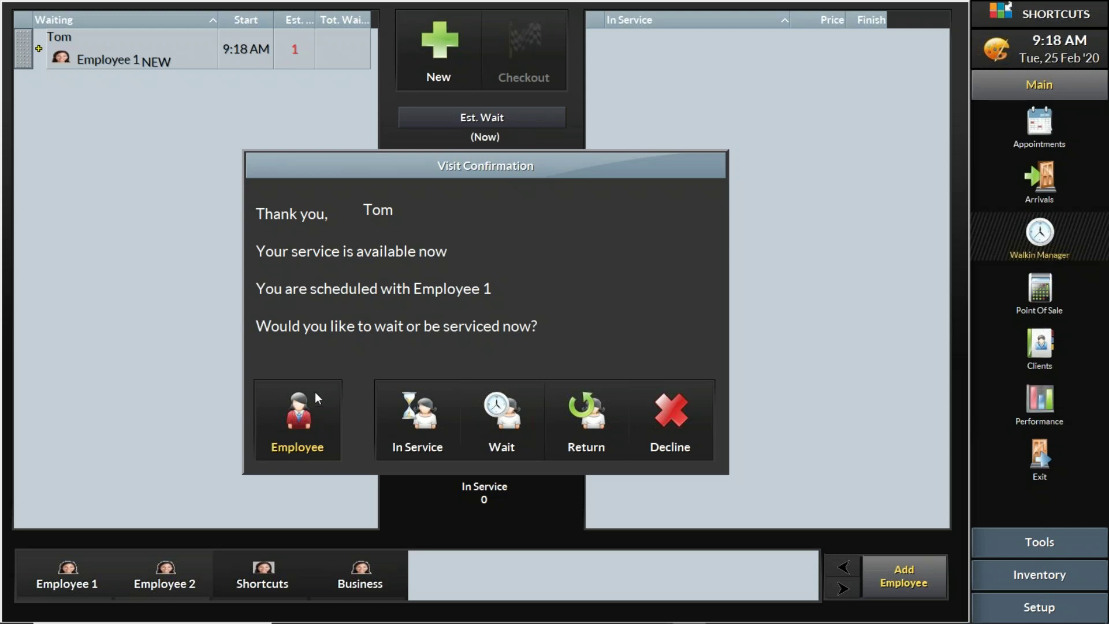
# Put the new client's visit in service, accepting the allocated employee and service price.
pyautogui.click(324, 413)
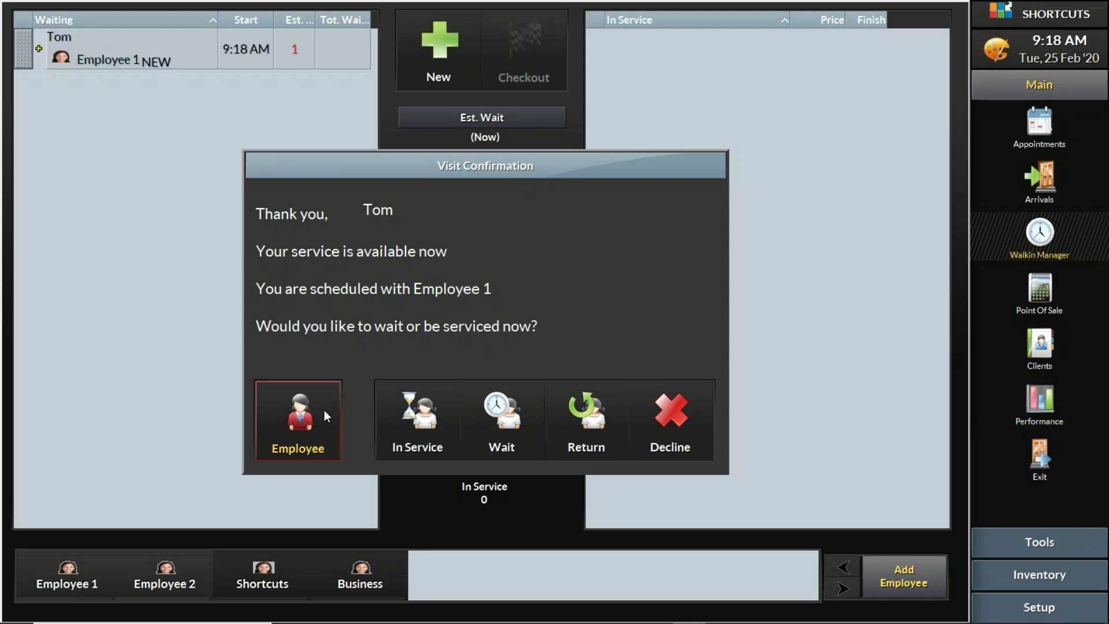
pyautogui.click(499, 413)
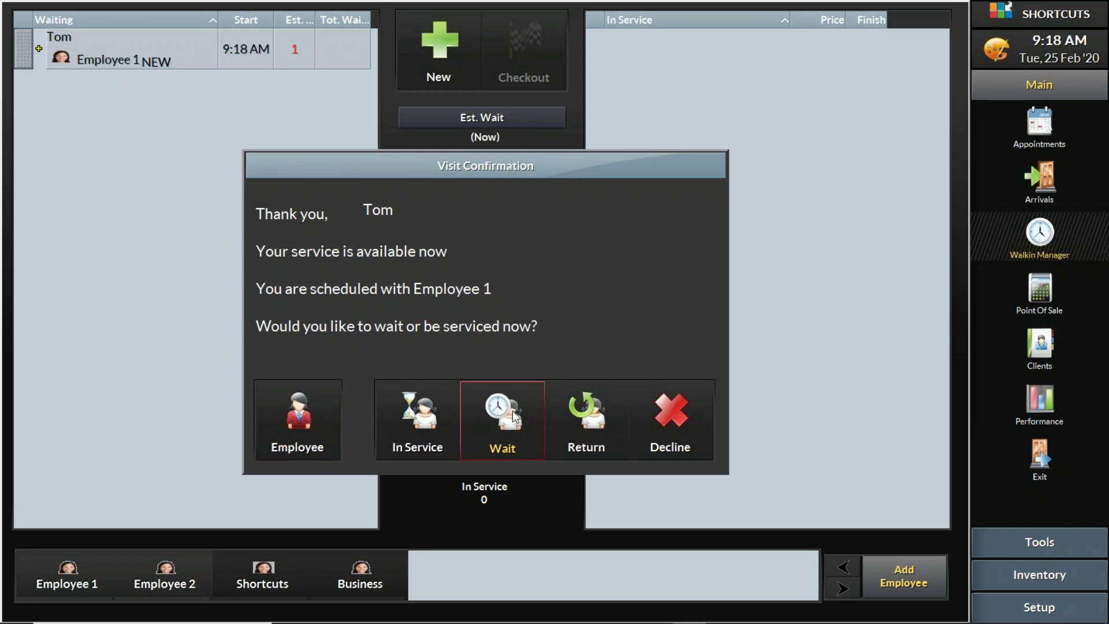
pyautogui.click(588, 408)
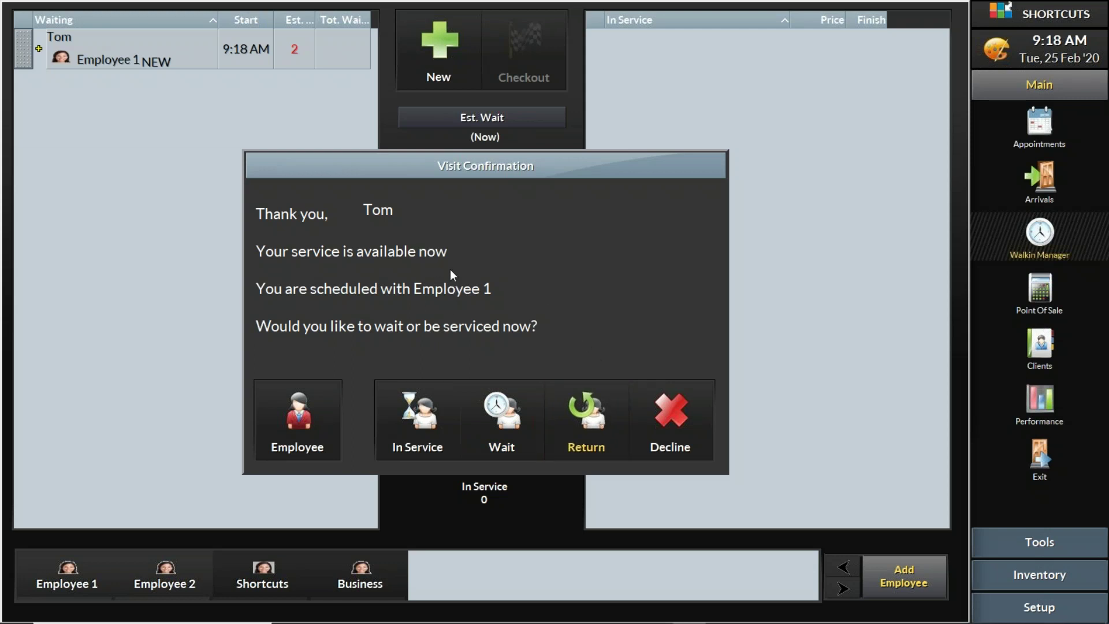
pyautogui.click(435, 406)
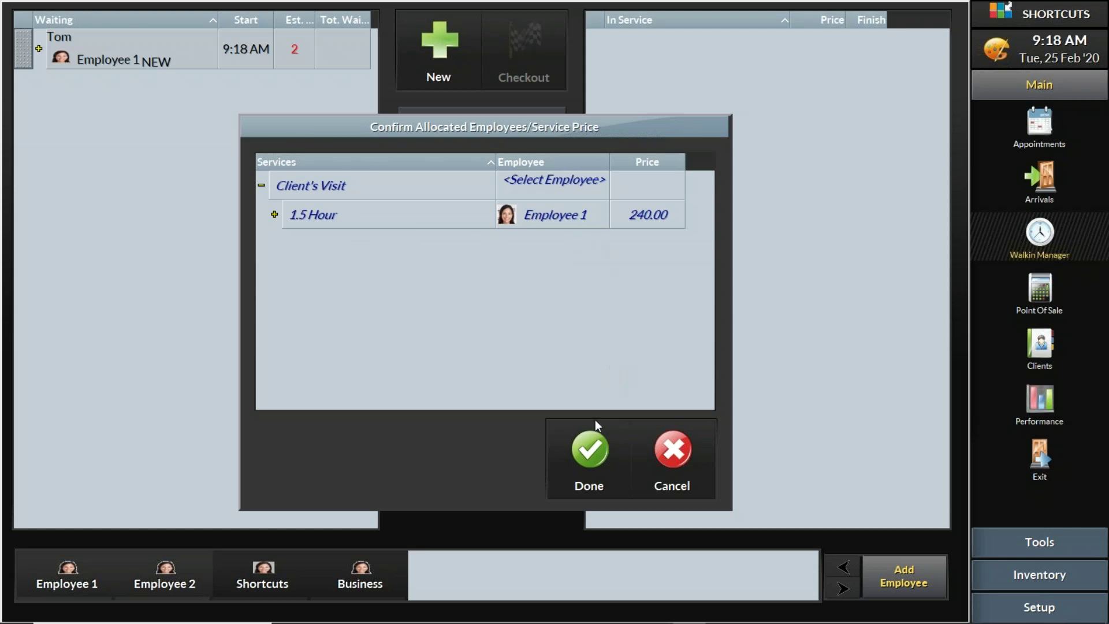
pyautogui.click(590, 448)
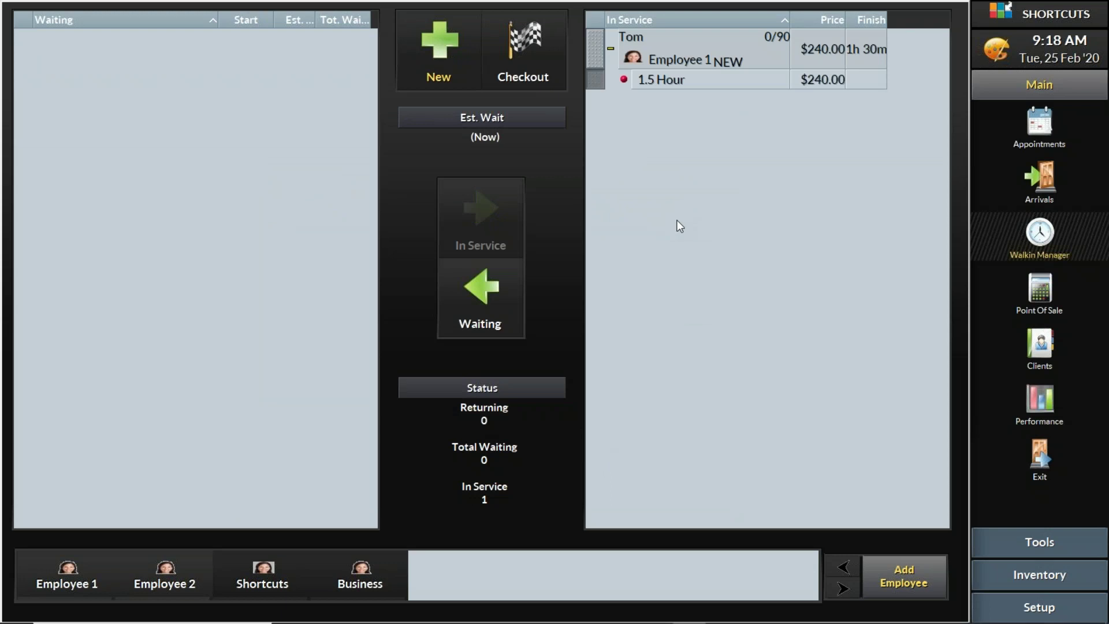
# Start a new visit for the existing client George Clooney and tag it S (Salon Client).
pyautogui.click(445, 57)
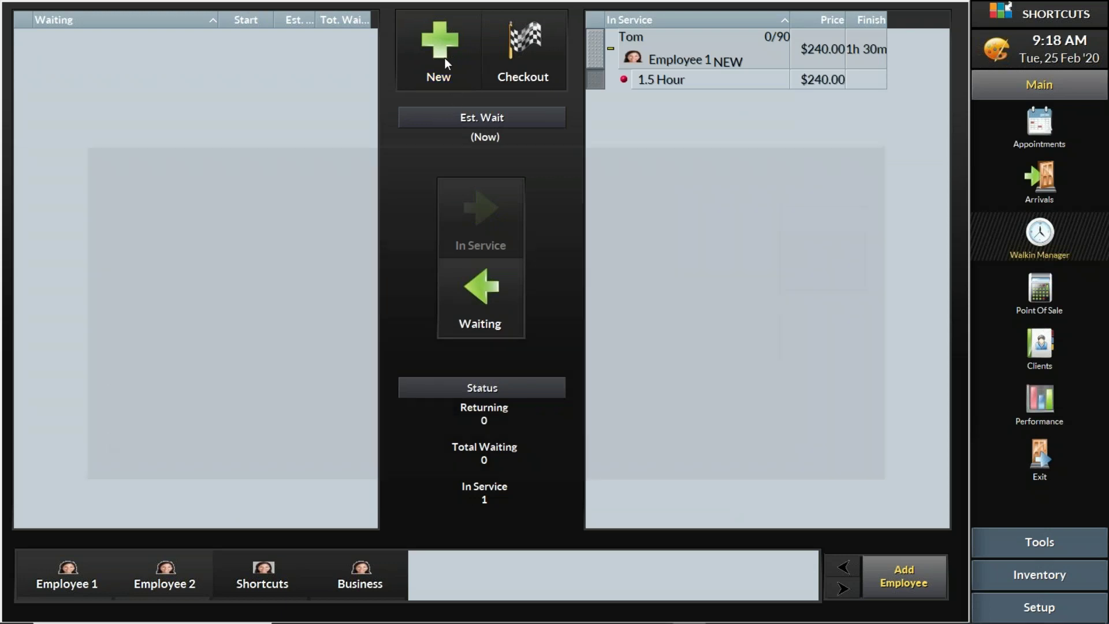
pyautogui.click(823, 326)
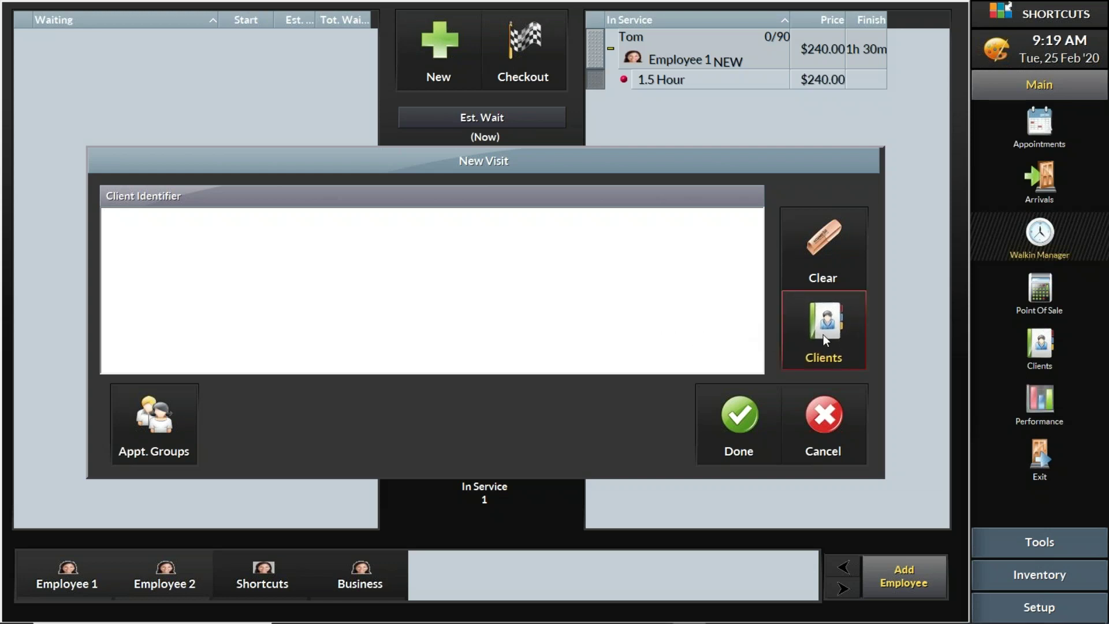
pyautogui.click(829, 332)
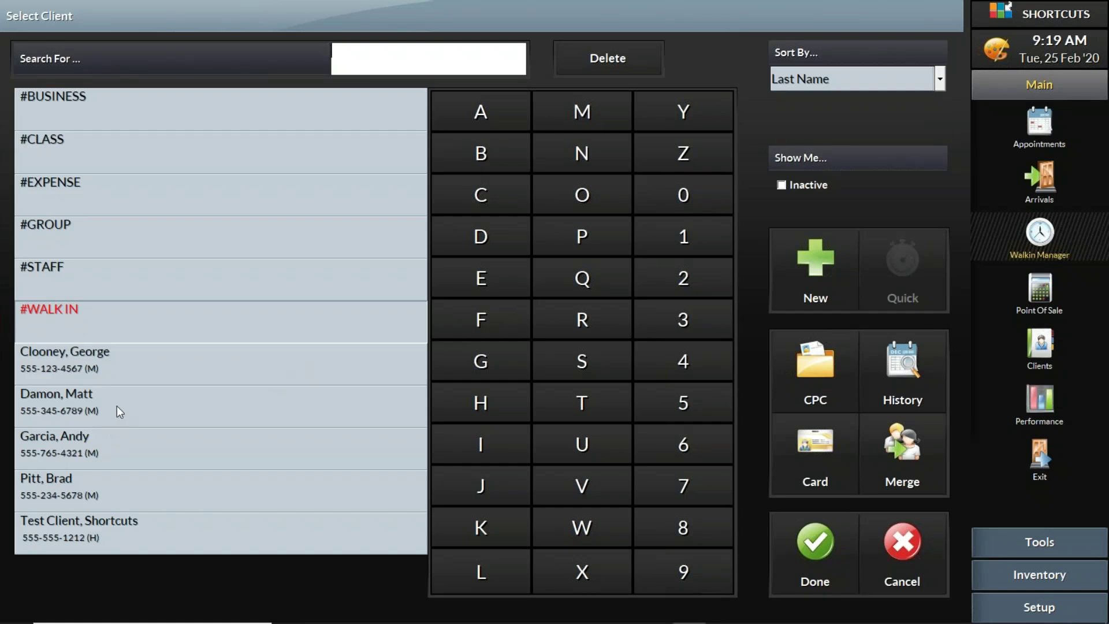
pyautogui.click(118, 364)
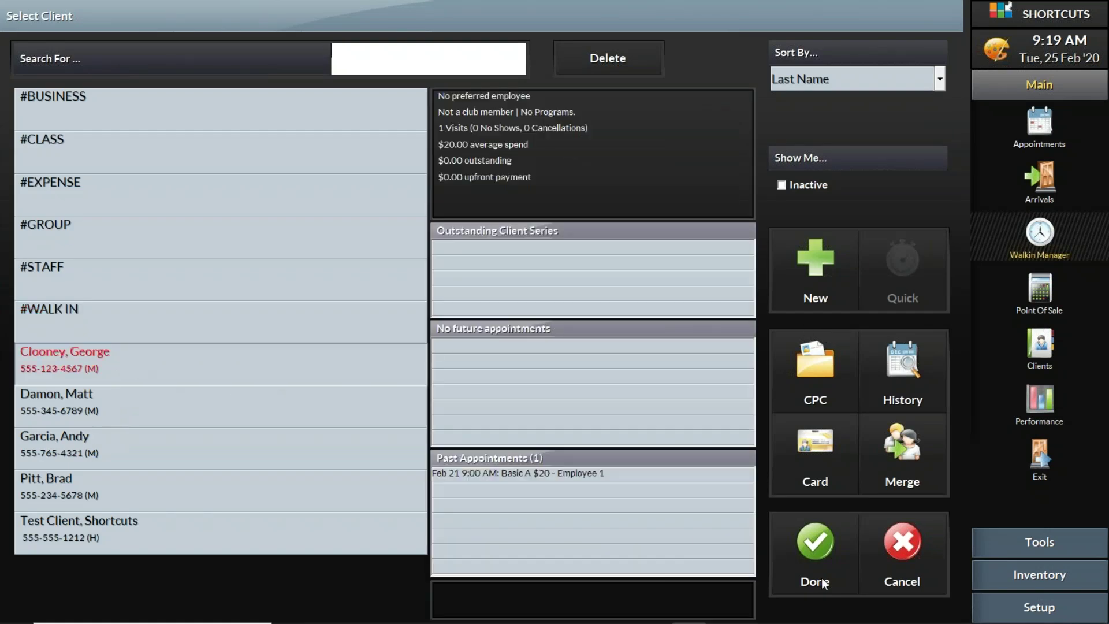
pyautogui.click(820, 553)
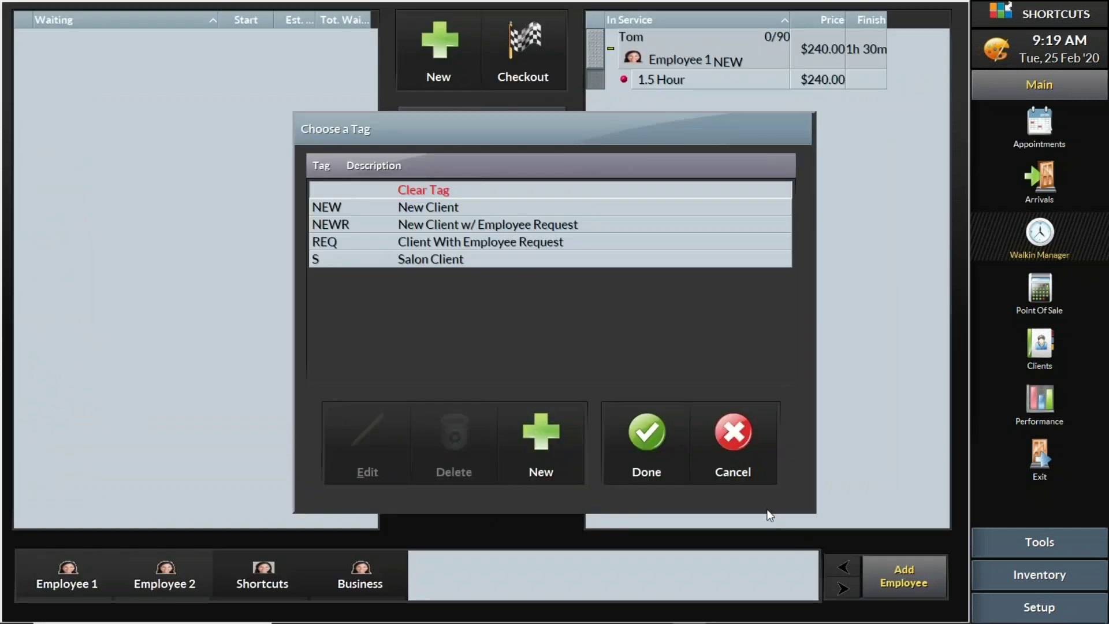
pyautogui.click(458, 264)
pyautogui.click(647, 430)
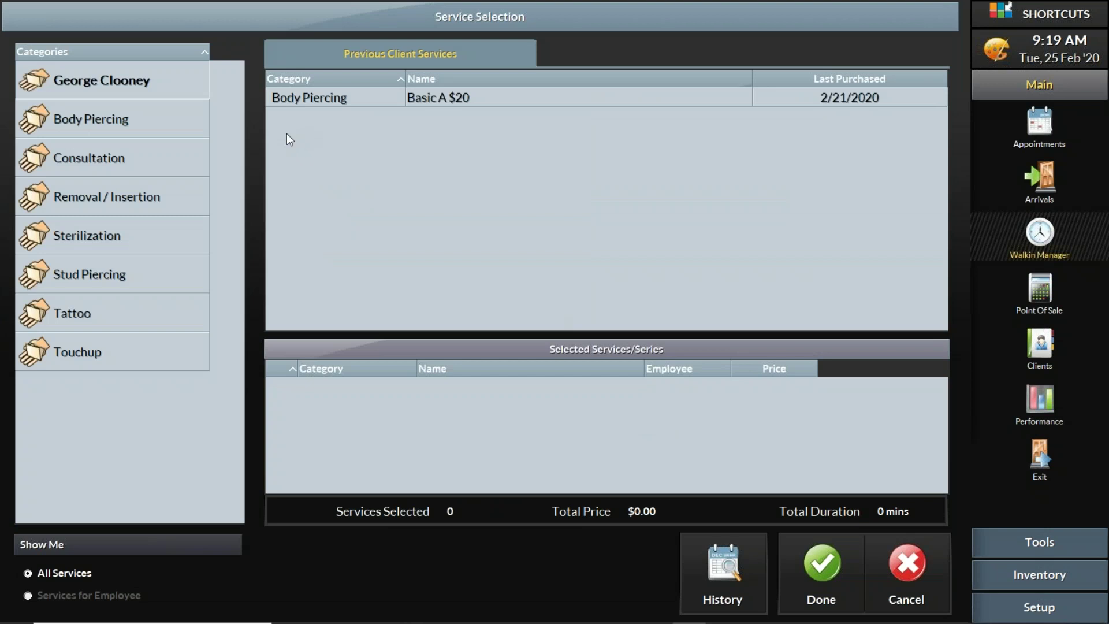
# Add the 1.25 Hour tattoo service and put George Clooney's visit in service with the allocated employee.
pyautogui.click(111, 311)
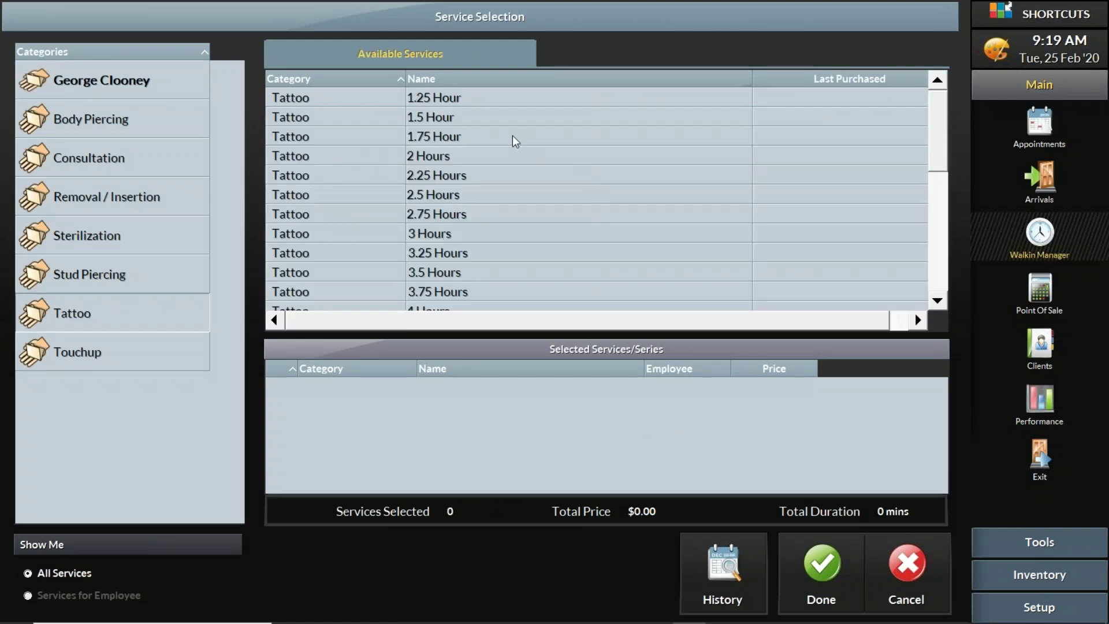
pyautogui.click(474, 98)
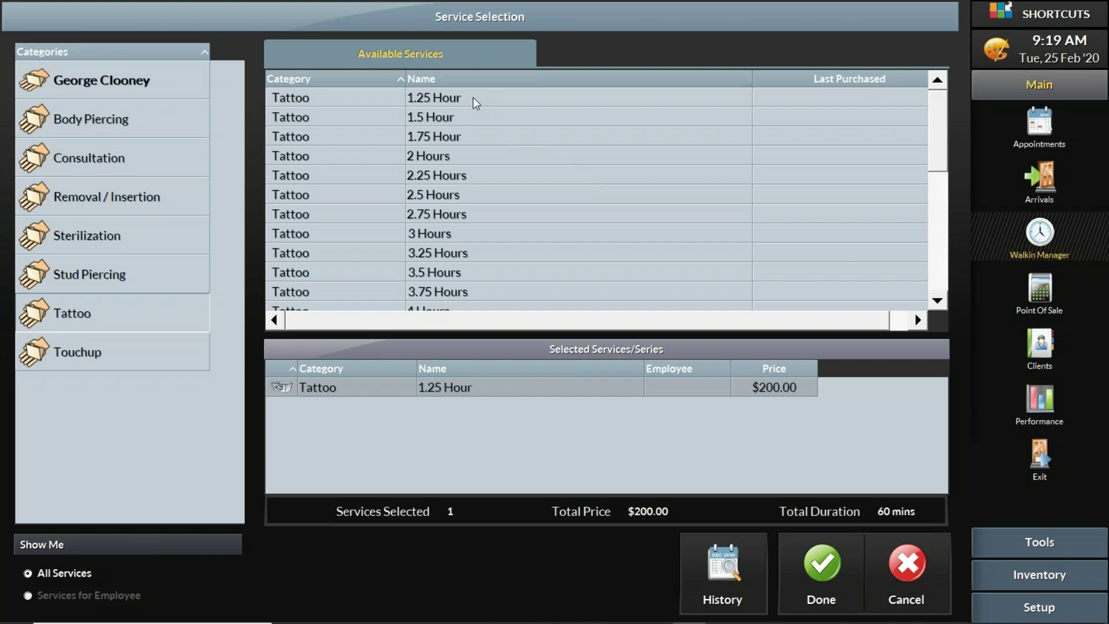
pyautogui.click(825, 553)
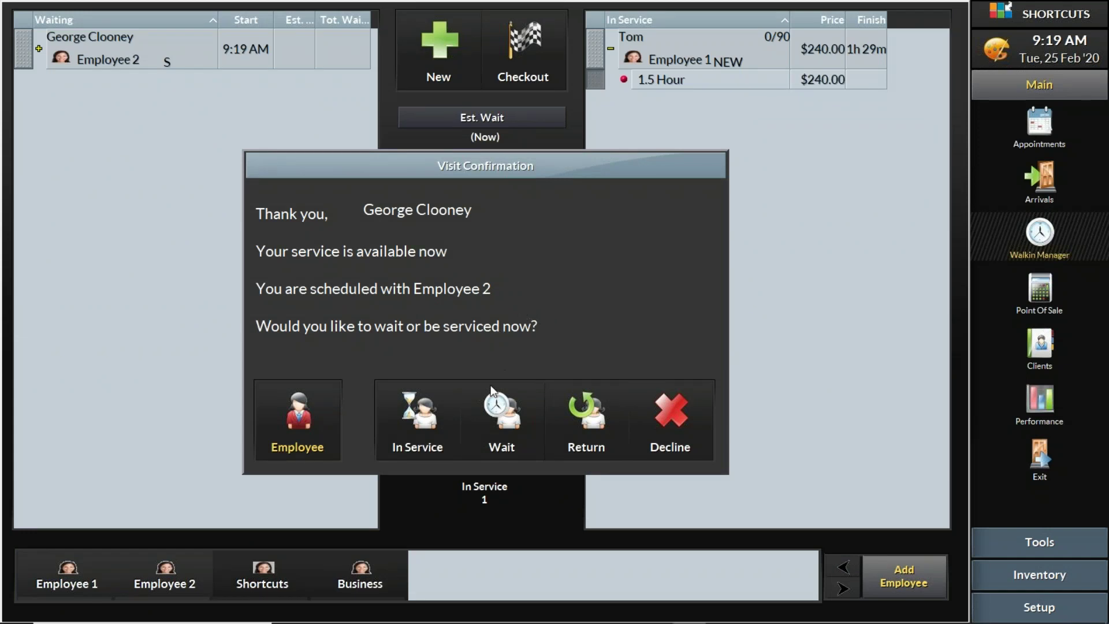
pyautogui.click(426, 419)
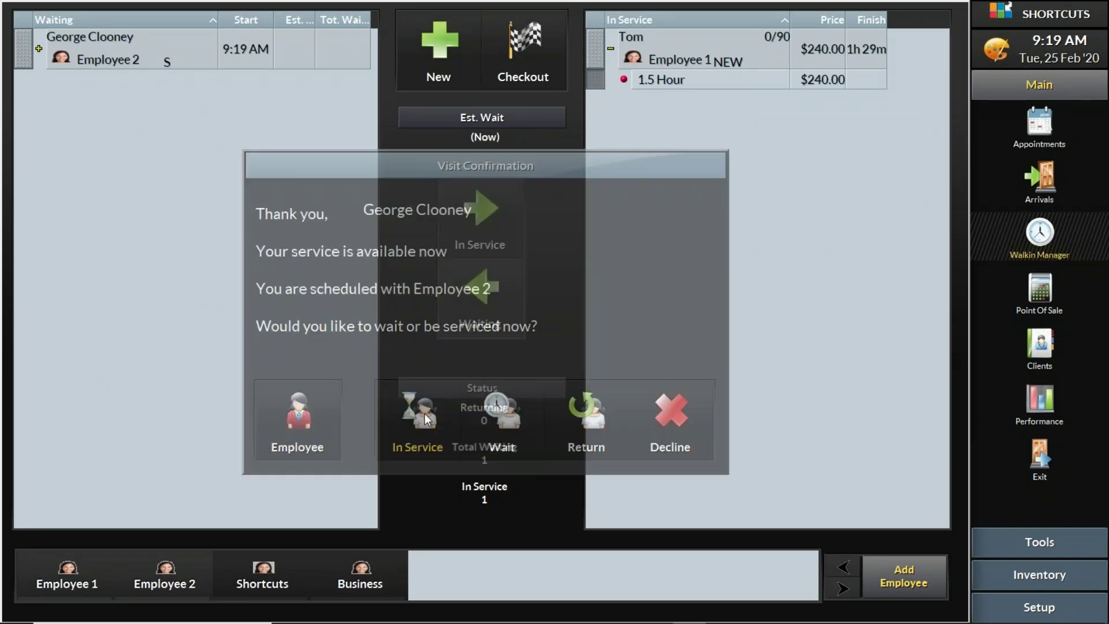
pyautogui.click(591, 444)
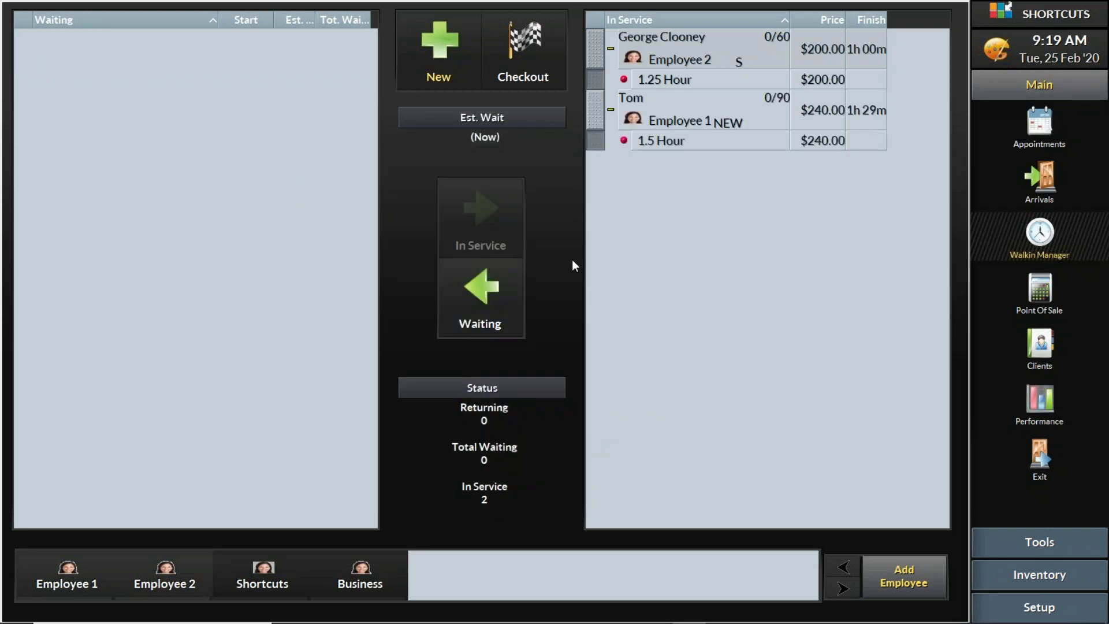
# Start a new visit for the existing client Matt Damon and tag it S (Salon Client).
pyautogui.click(440, 44)
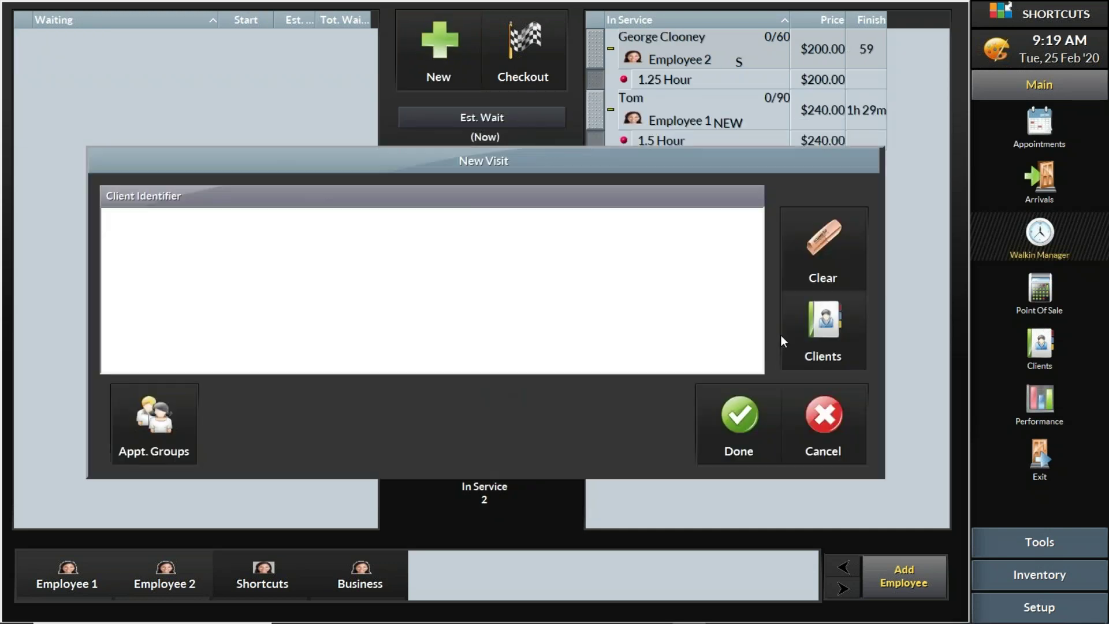
pyautogui.click(833, 335)
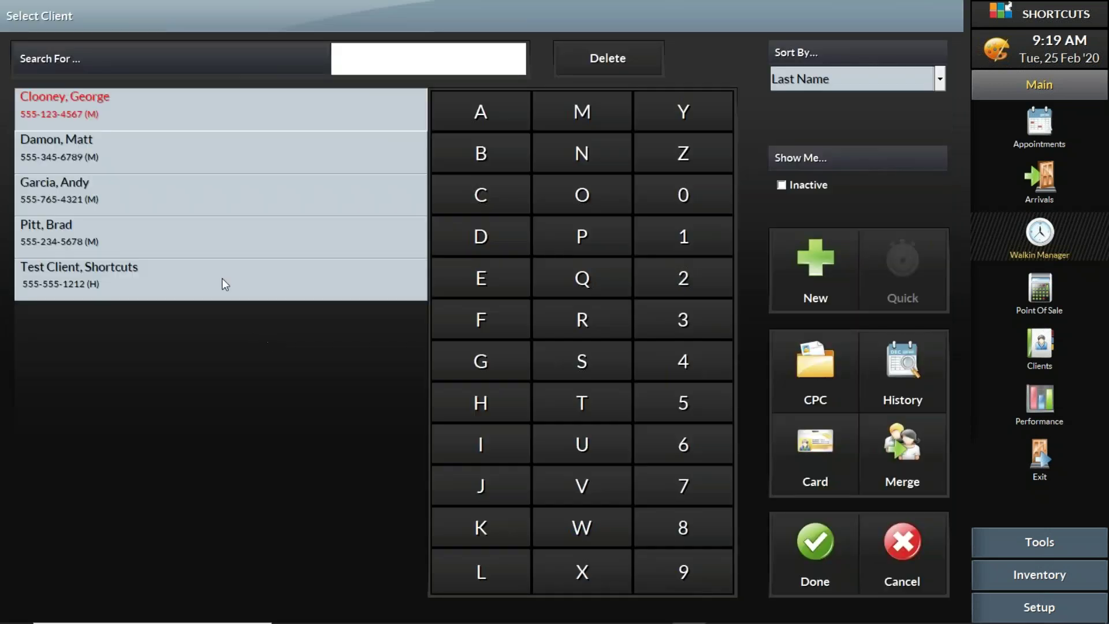
pyautogui.click(140, 156)
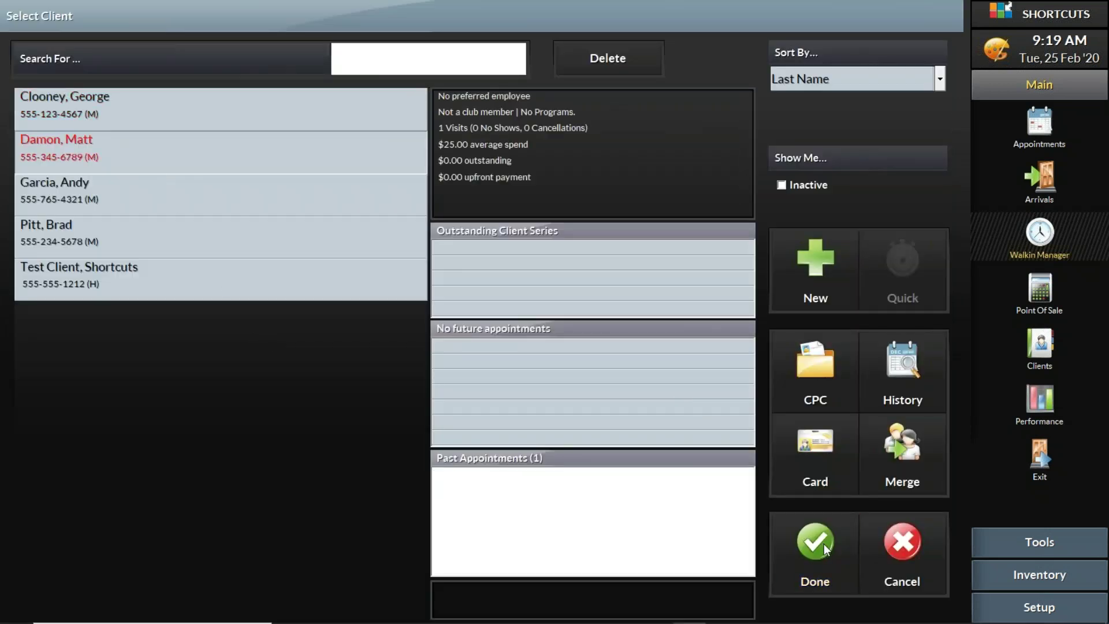
pyautogui.click(823, 543)
pyautogui.click(451, 257)
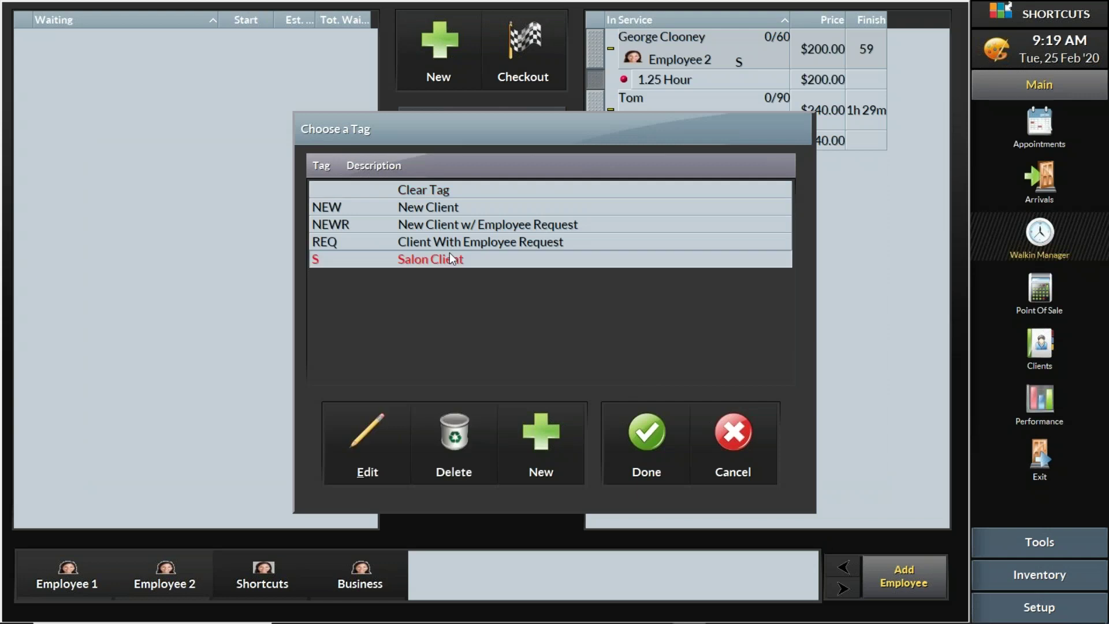
pyautogui.click(667, 441)
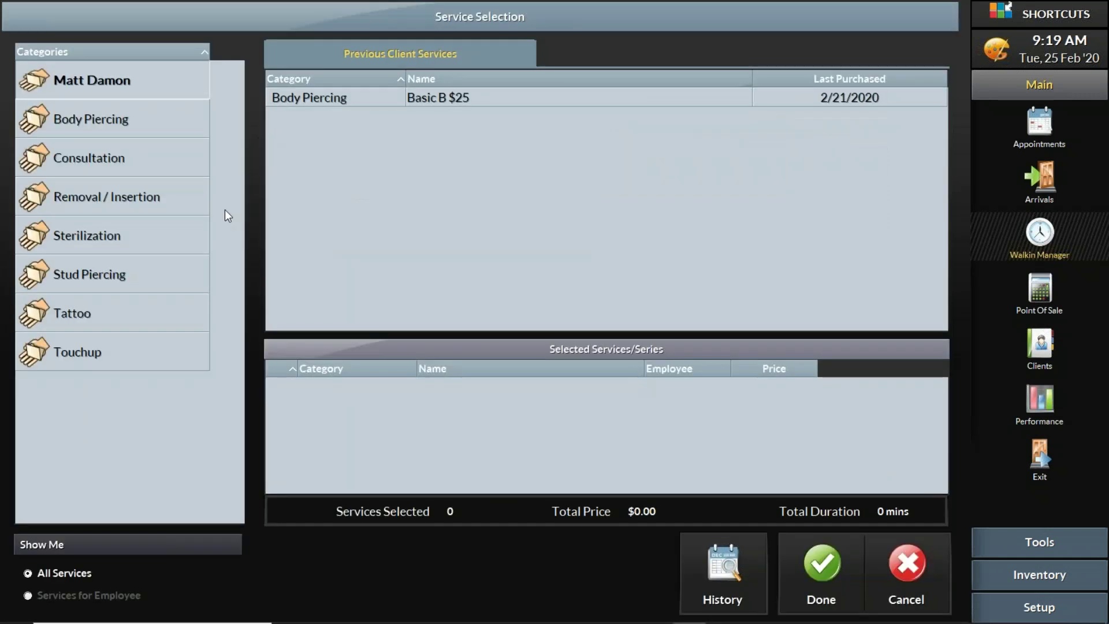
# Add the Touchup service from the Touchup category to Matt Damon's visit.
pyautogui.click(122, 356)
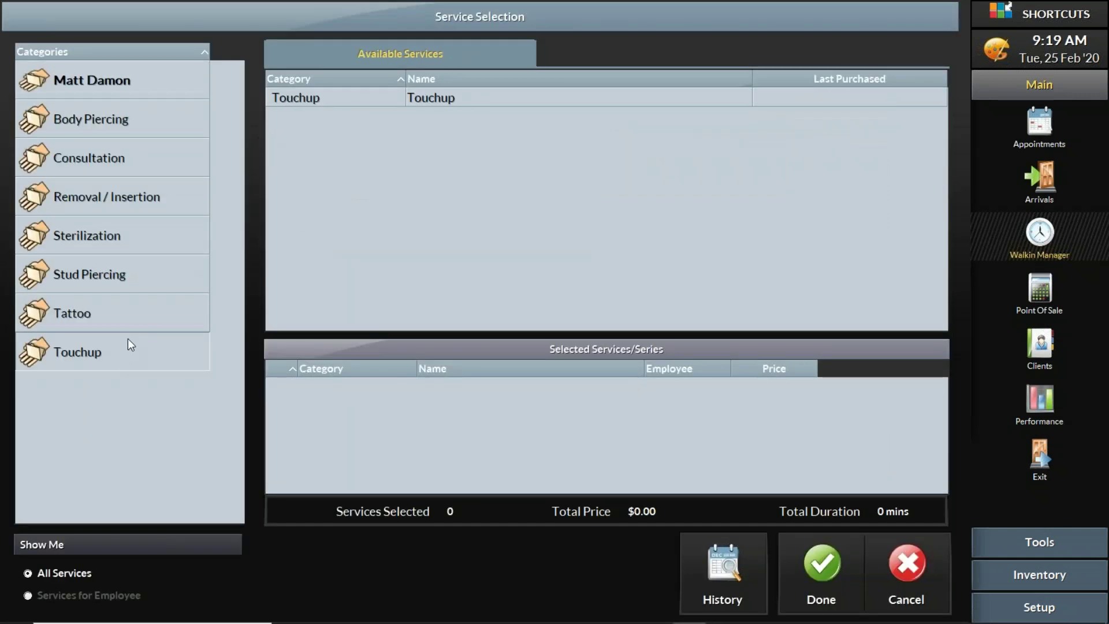
pyautogui.click(465, 102)
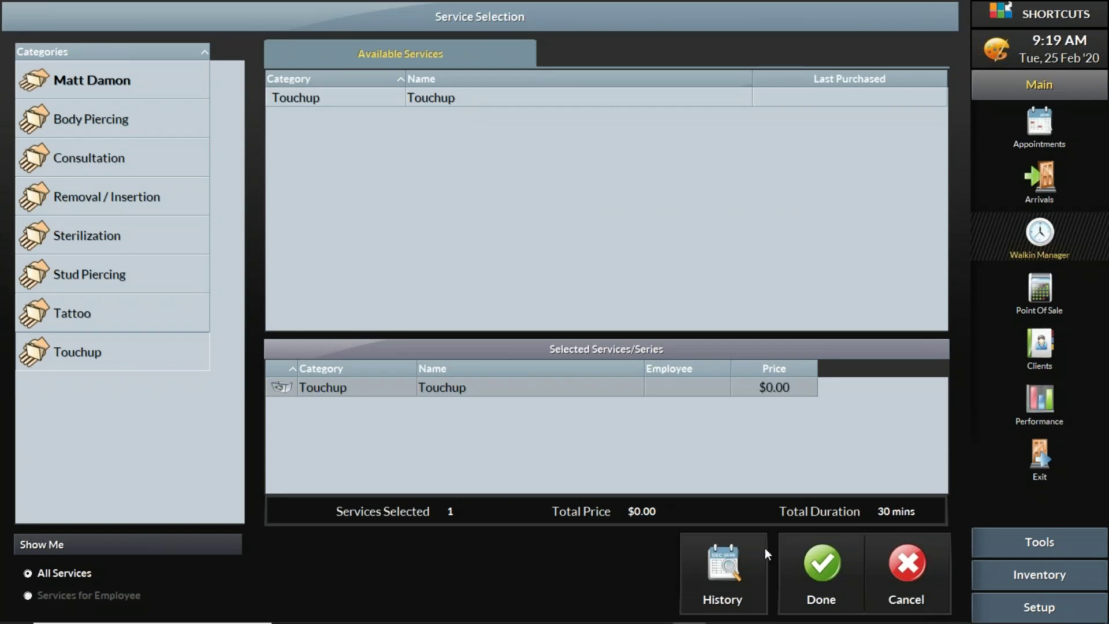
pyautogui.click(826, 564)
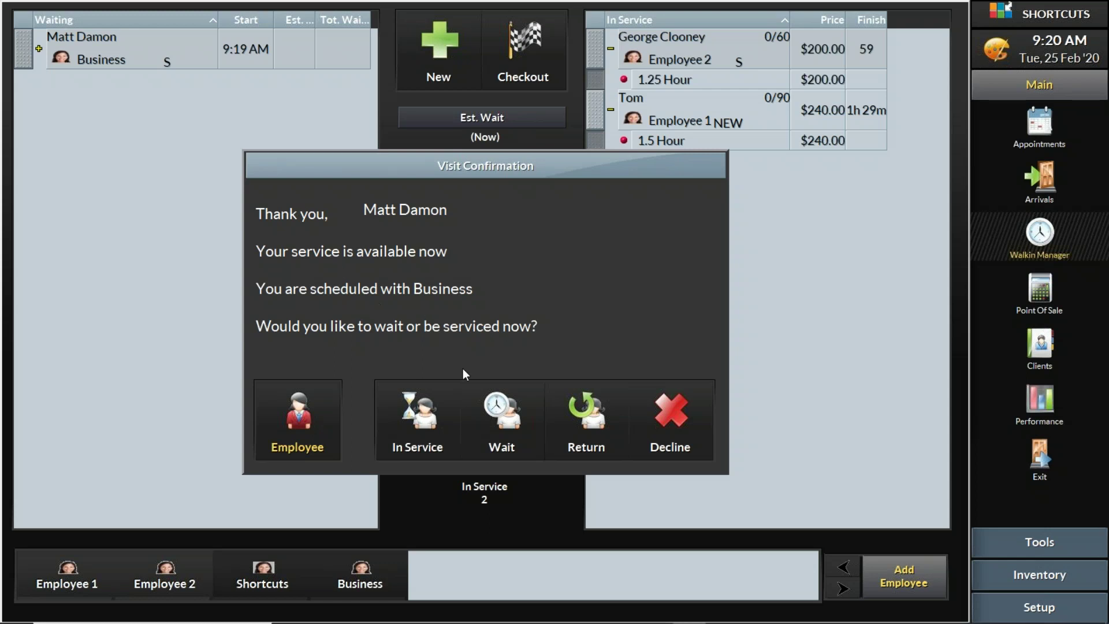
# Place Matt Damon's visit on the waiting list from the visit confirmation.
pyautogui.click(508, 418)
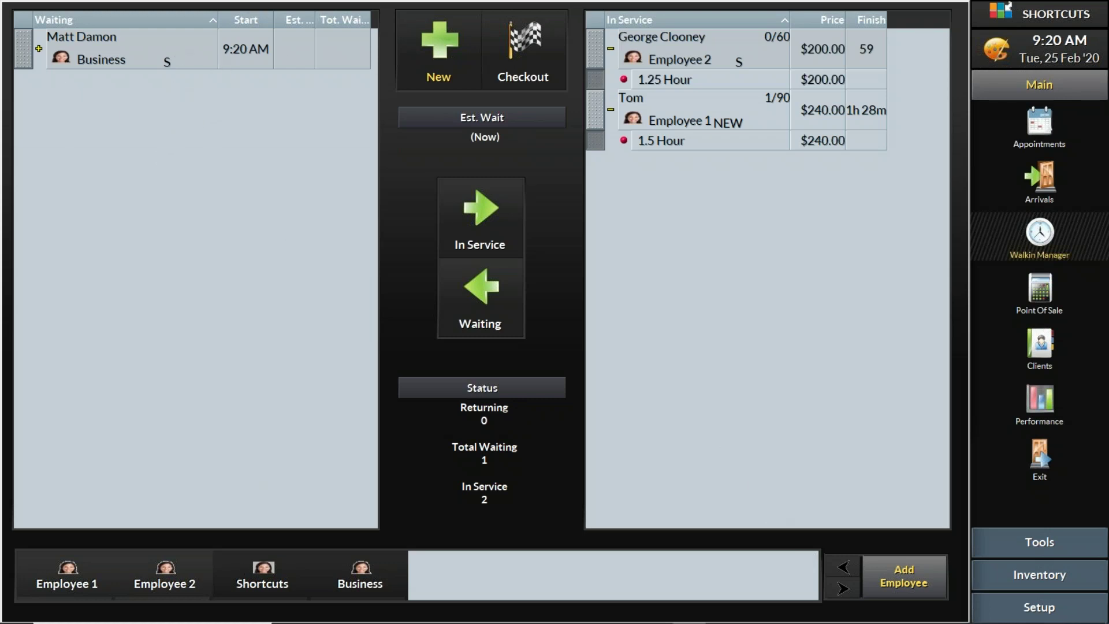
# Switch to the WalkinManager-Basics presentation in PowerPoint and start the slide show from the current "How to add clients" slide.
pyautogui.moveTo(258, 614)
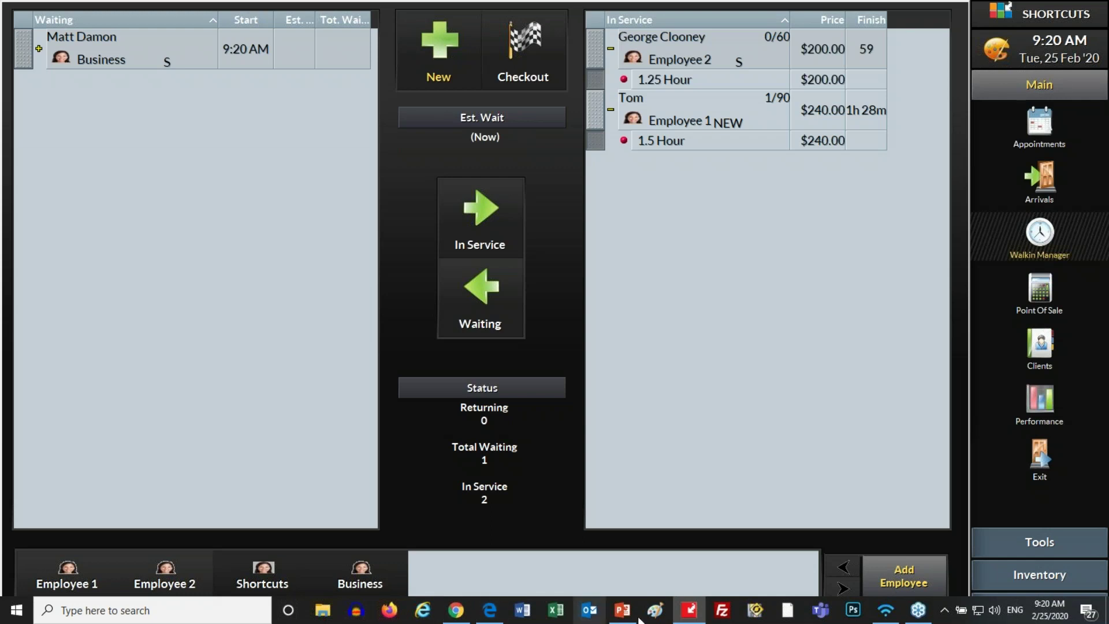
pyautogui.click(621, 611)
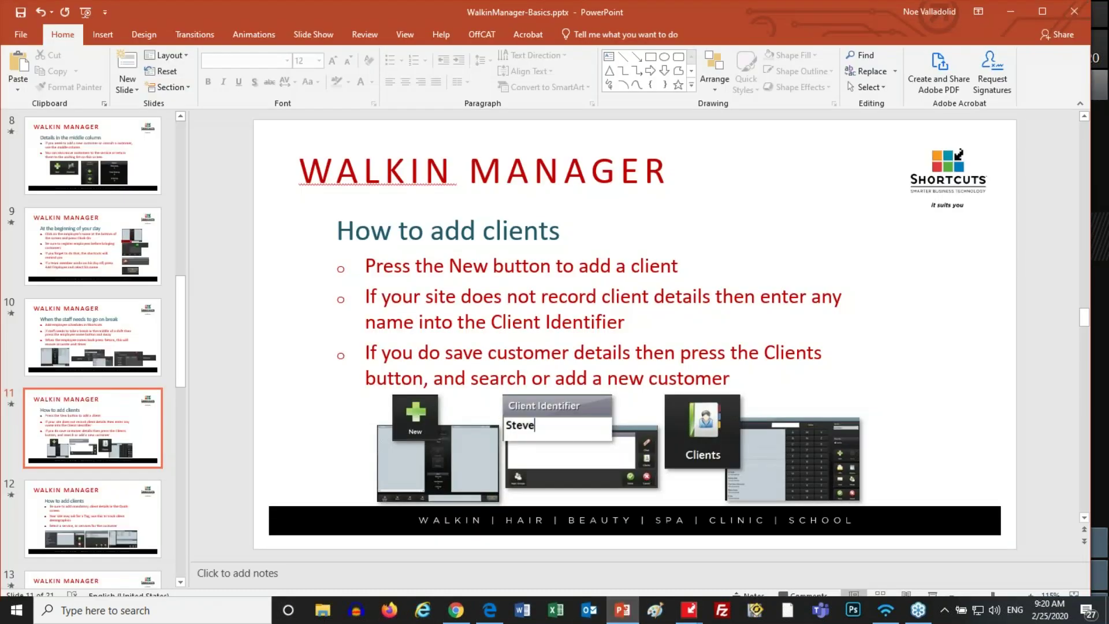
pyautogui.click(933, 592)
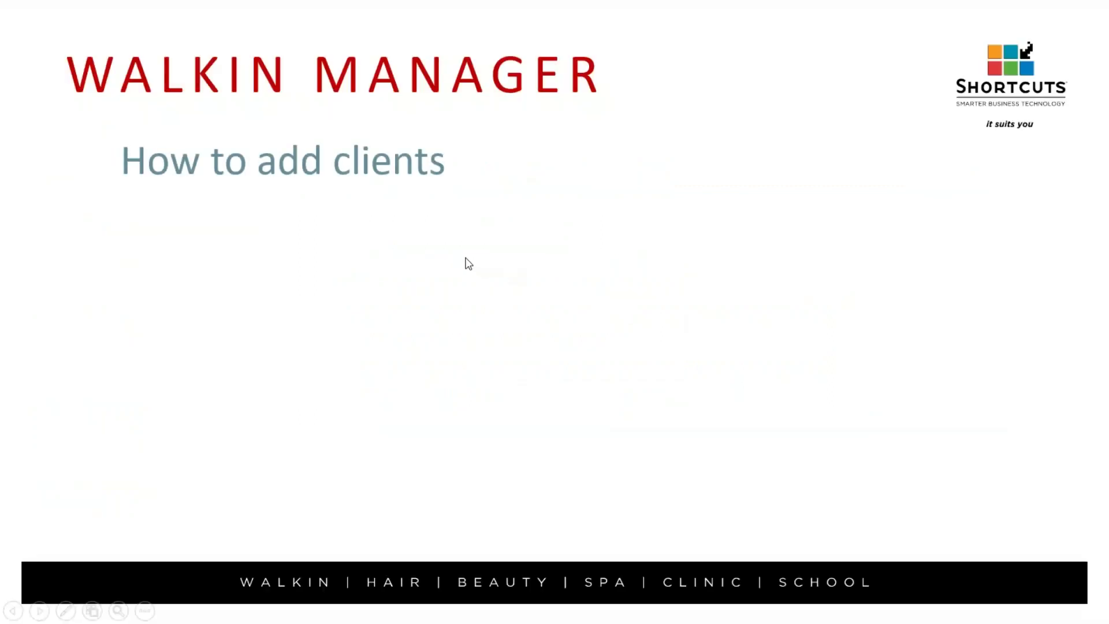
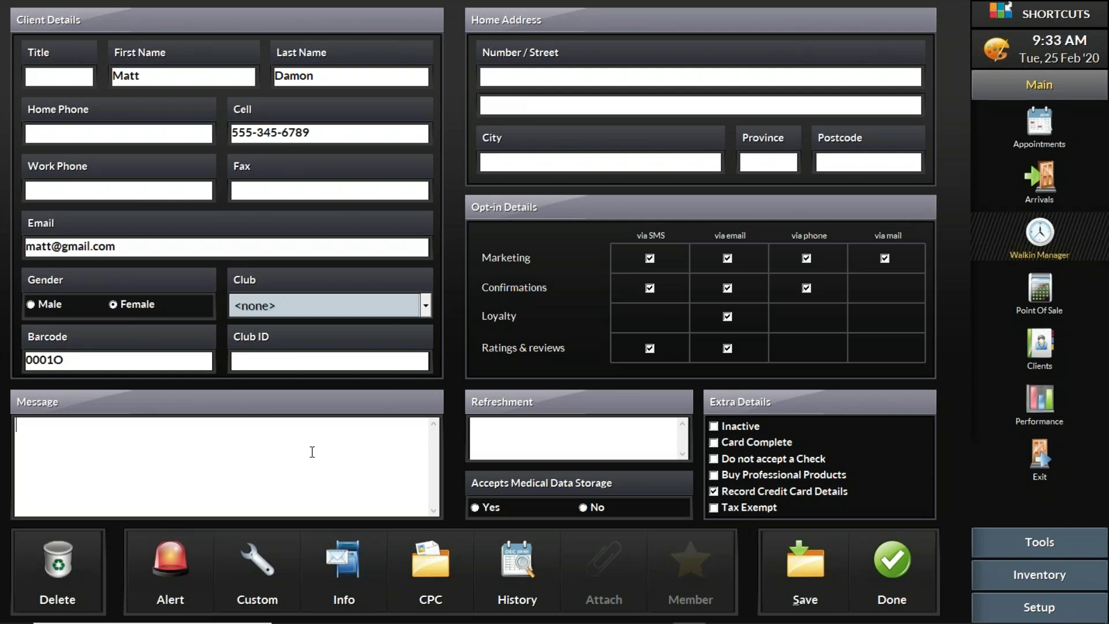
# Examine the message area of Matt Damon's client card and the Fri 21 Feb 2020 visit note in his history.
pyautogui.click(518, 568)
pyautogui.click(392, 458)
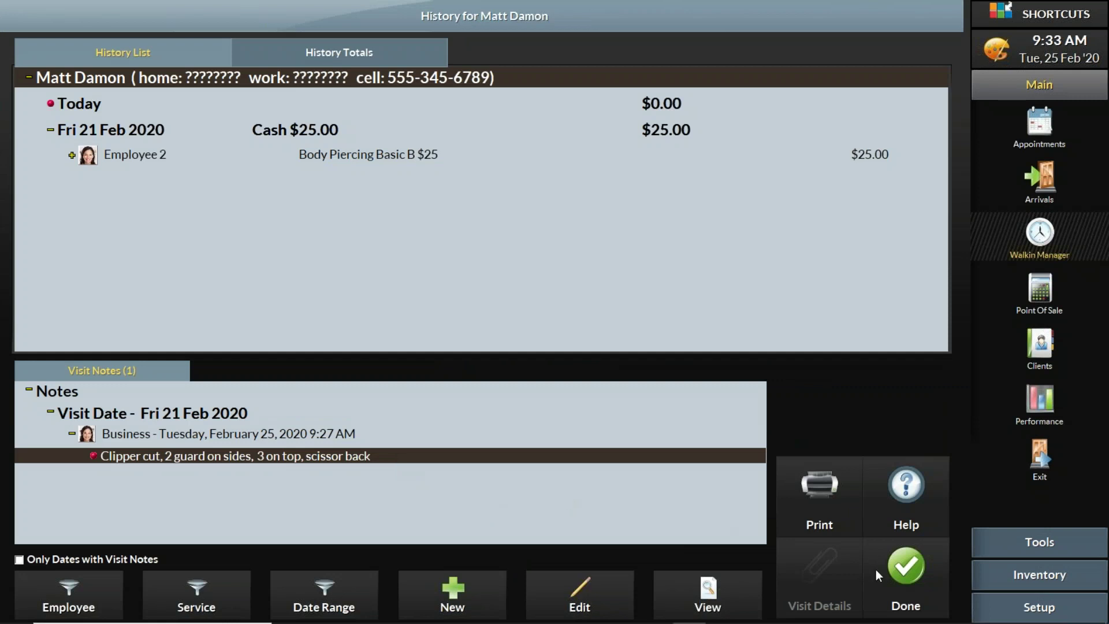
pyautogui.click(908, 562)
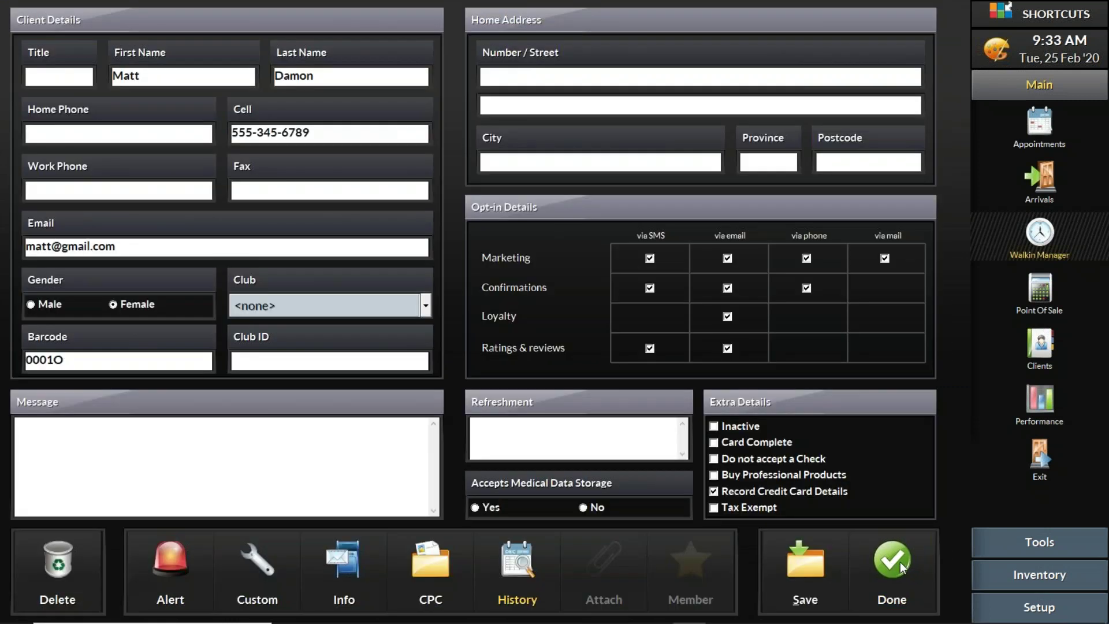
pyautogui.click(307, 468)
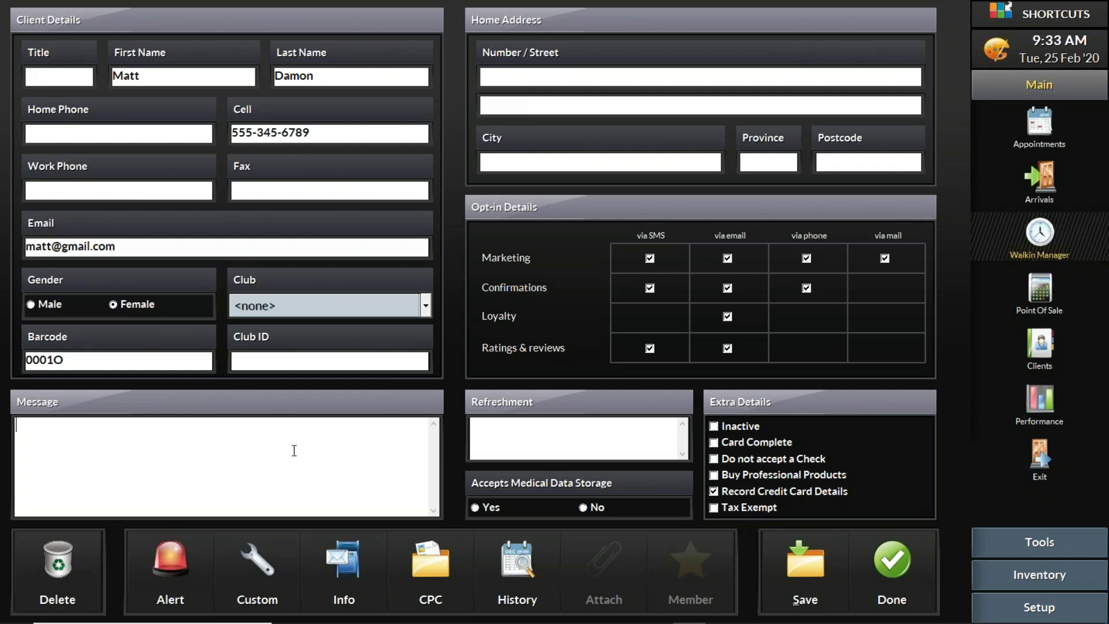
pyautogui.click(518, 563)
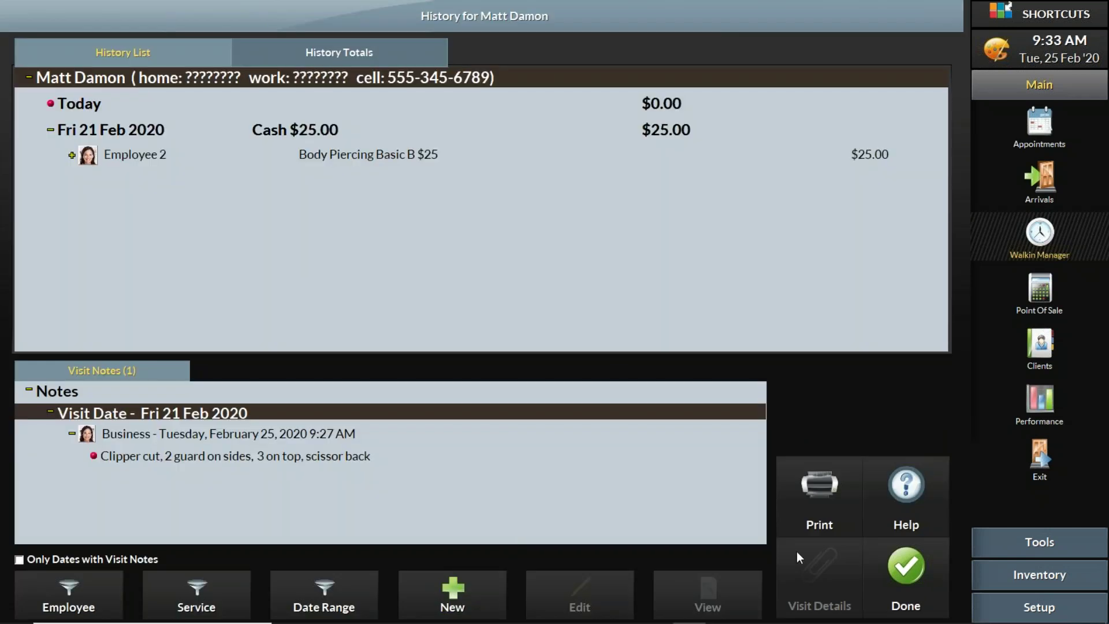
pyautogui.click(904, 564)
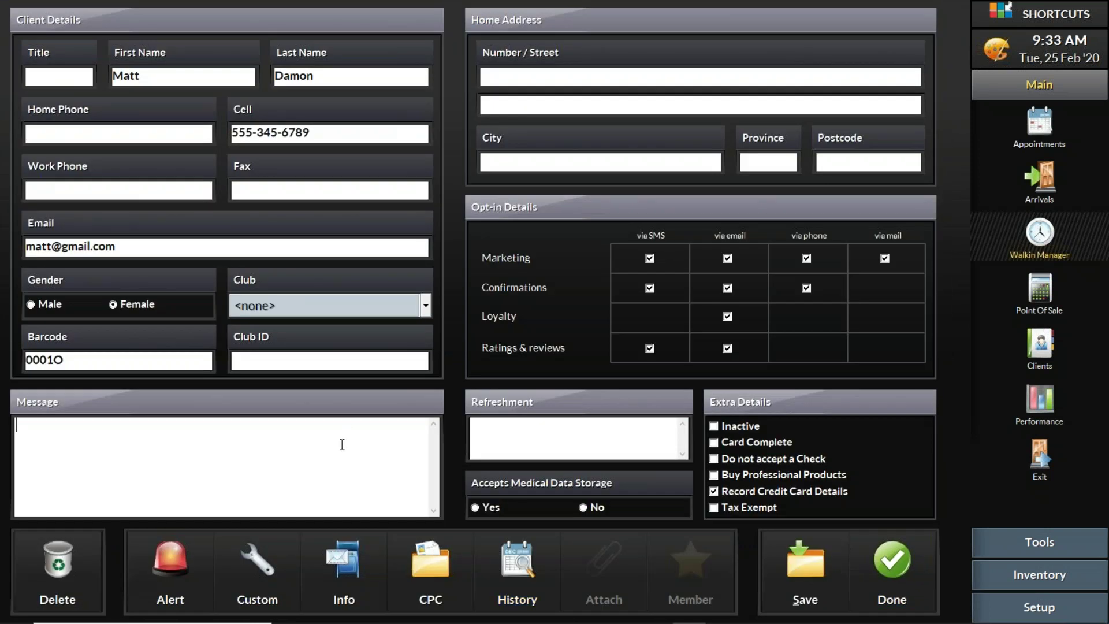
pyautogui.click(339, 444)
pyautogui.click(523, 563)
pyautogui.click(409, 451)
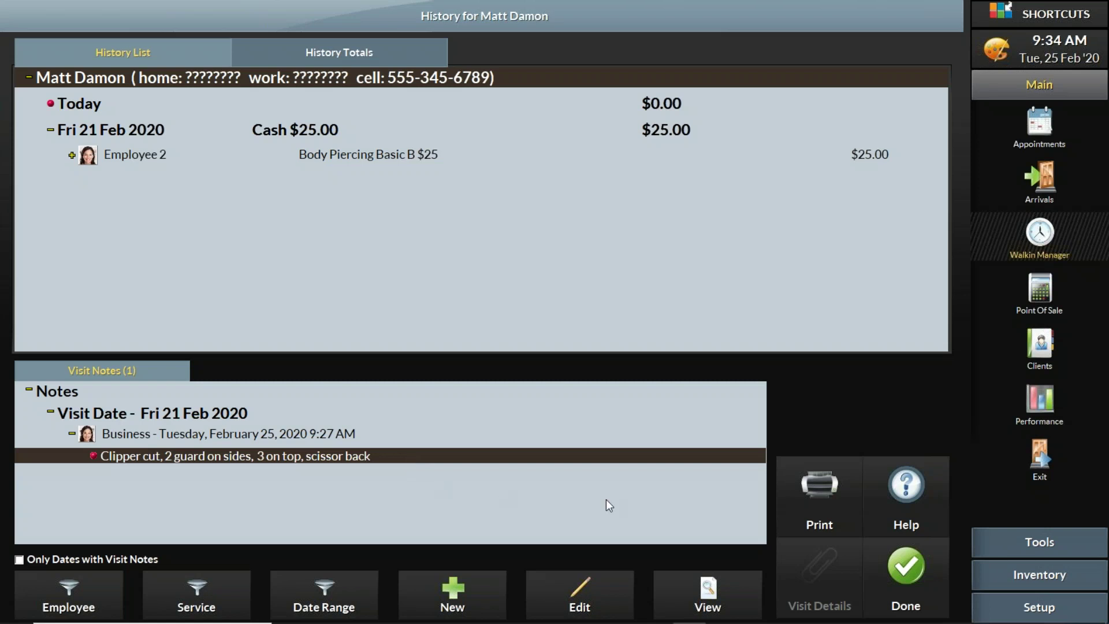
pyautogui.click(894, 566)
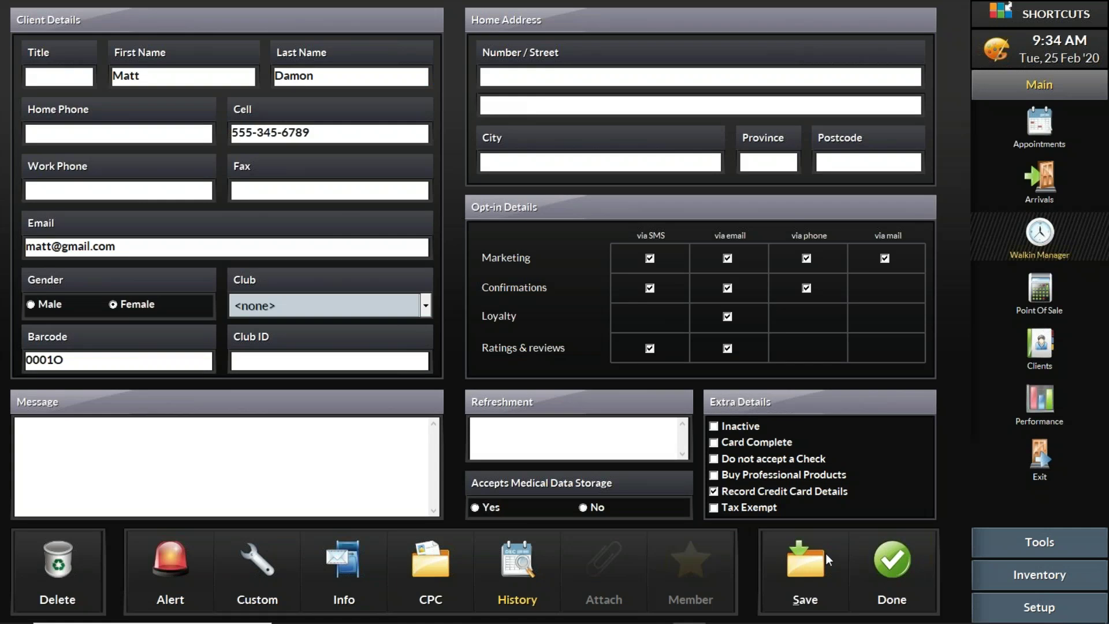
# View the alert message window of Matt Damon's client card and close it without adding a message.
pyautogui.click(173, 560)
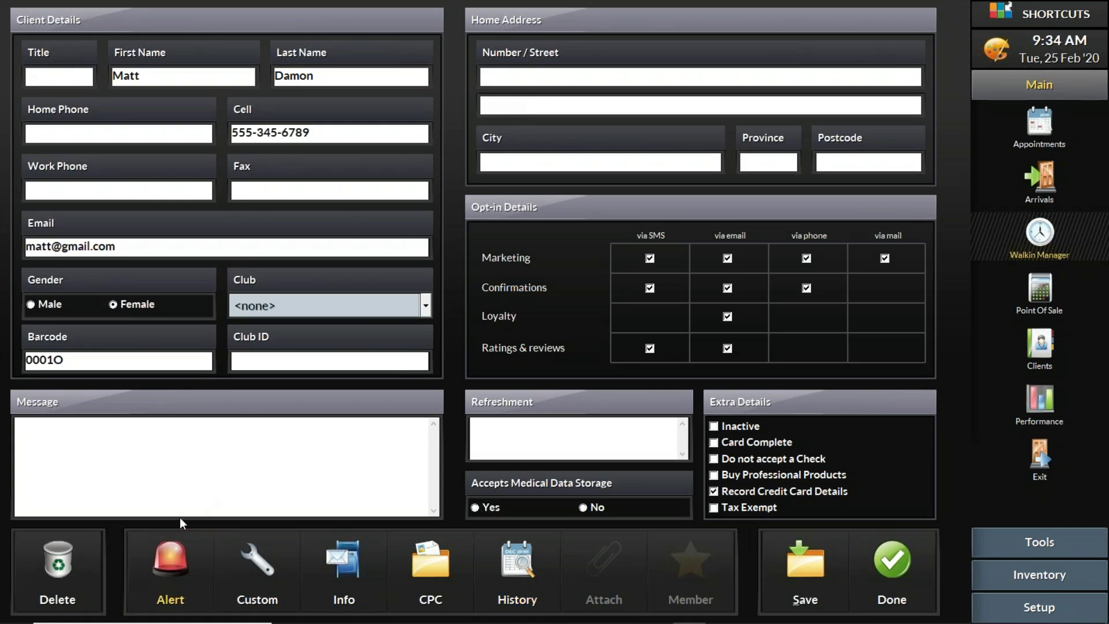
pyautogui.click(180, 563)
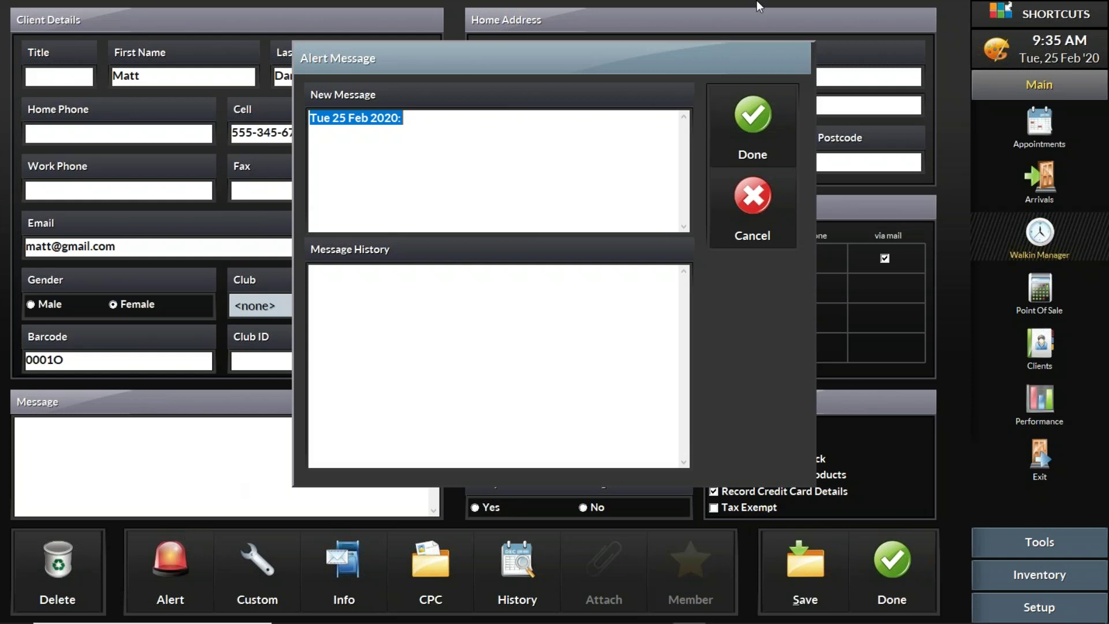
pyautogui.click(757, 197)
# Look at Matt Damon's visit history again, and close his client card to return to the Walkin Manager.
pyautogui.click(518, 584)
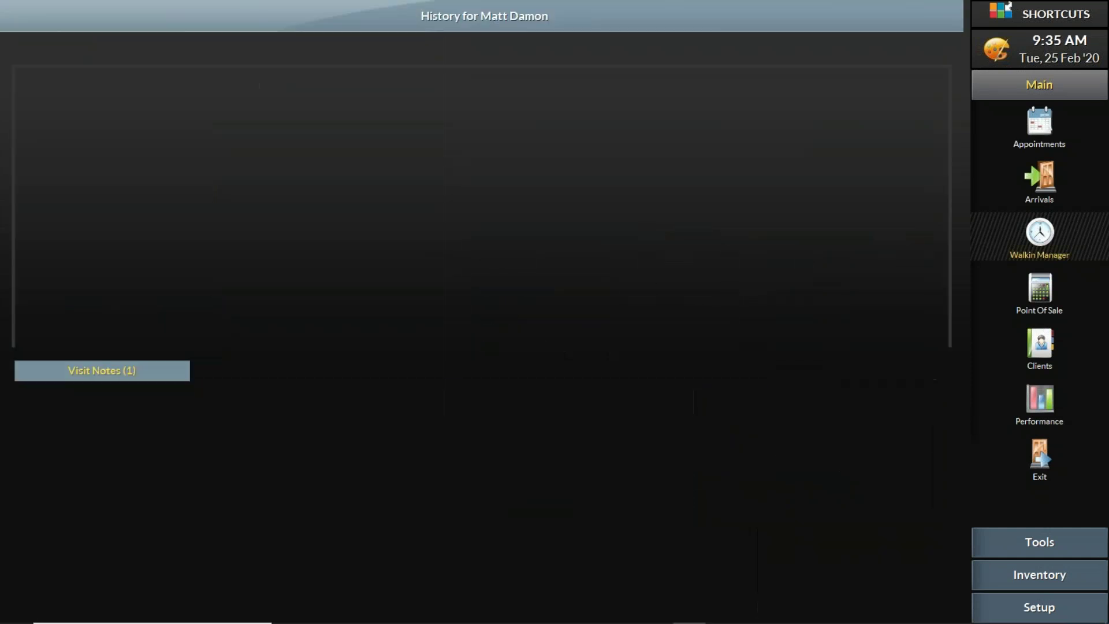
pyautogui.click(885, 566)
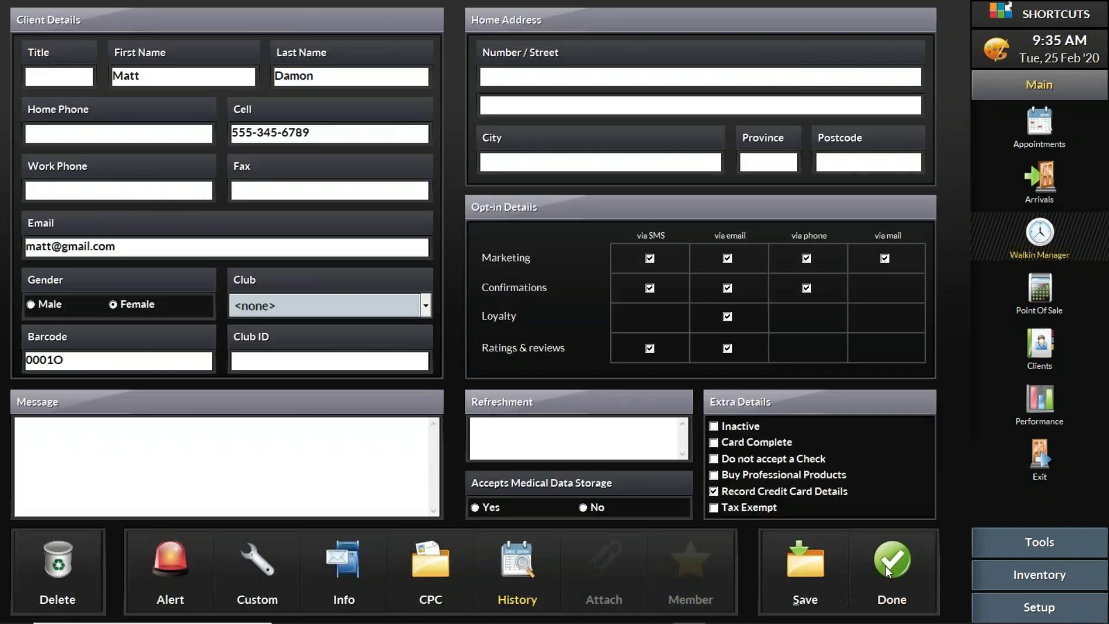
pyautogui.click(762, 544)
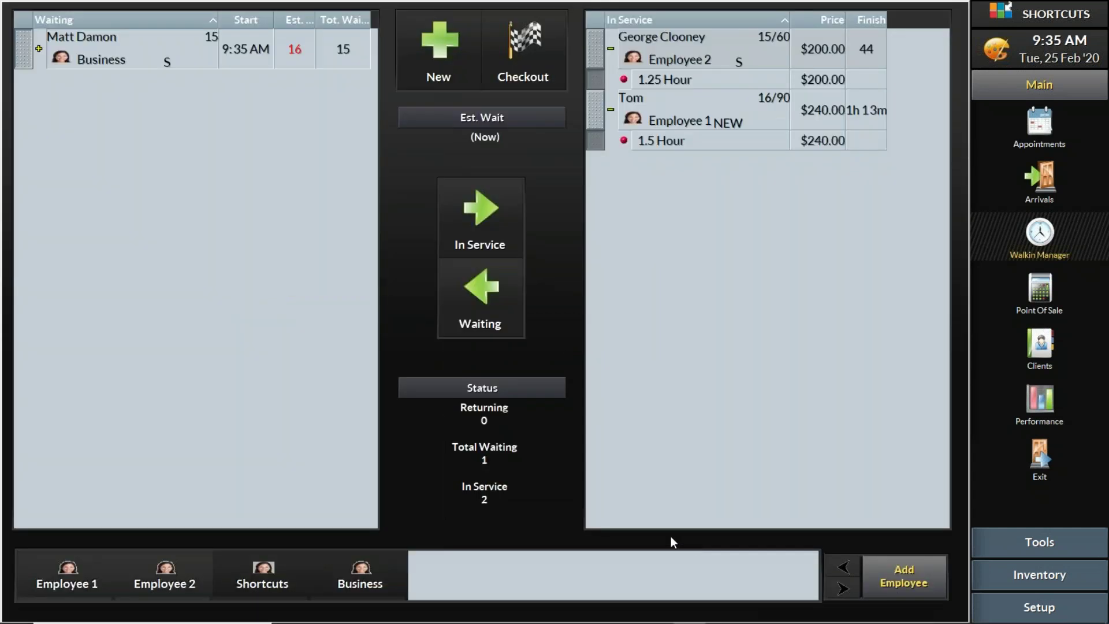
pyautogui.moveTo(587, 609)
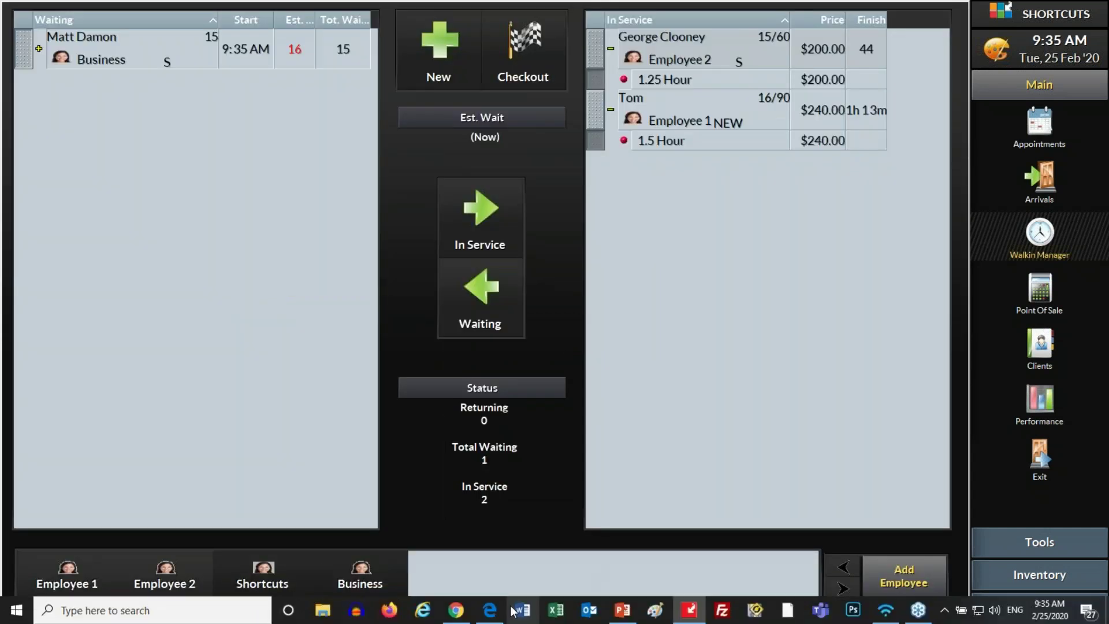
pyautogui.click(622, 609)
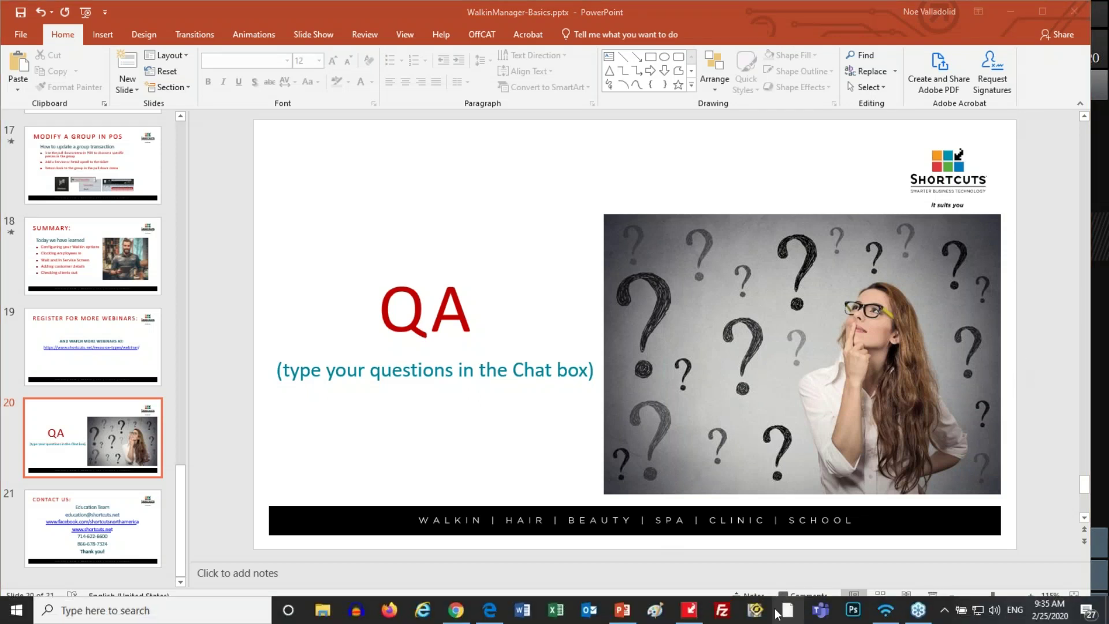
pyautogui.click(688, 609)
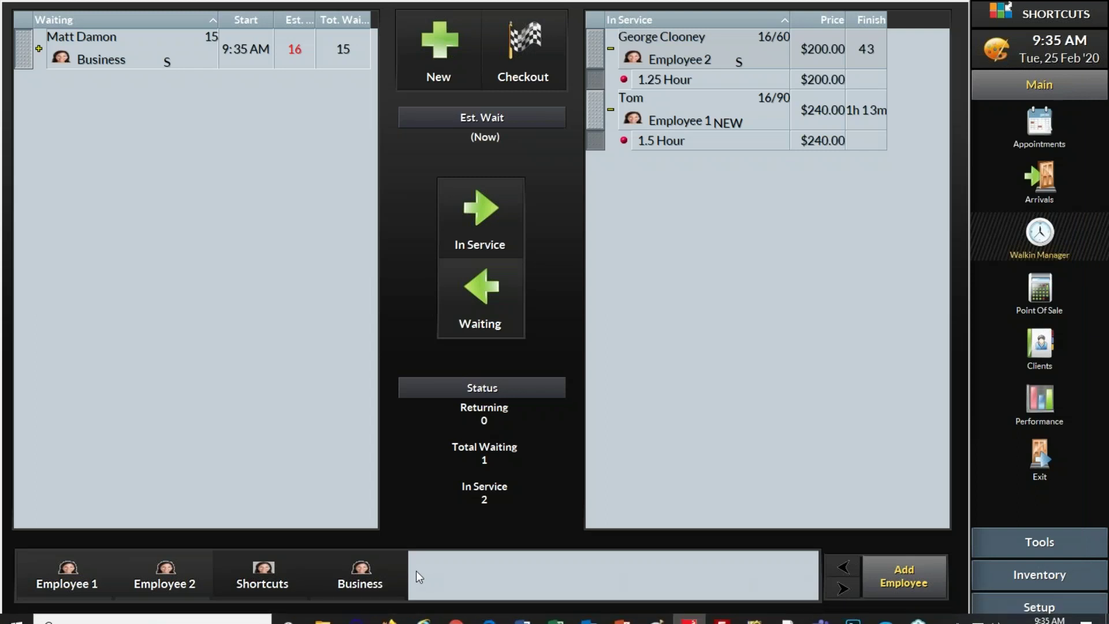
# Open the client details from Matt Damon's waiting visit, examine the client's barcode, and close the card.
pyautogui.rightClick(61, 45)
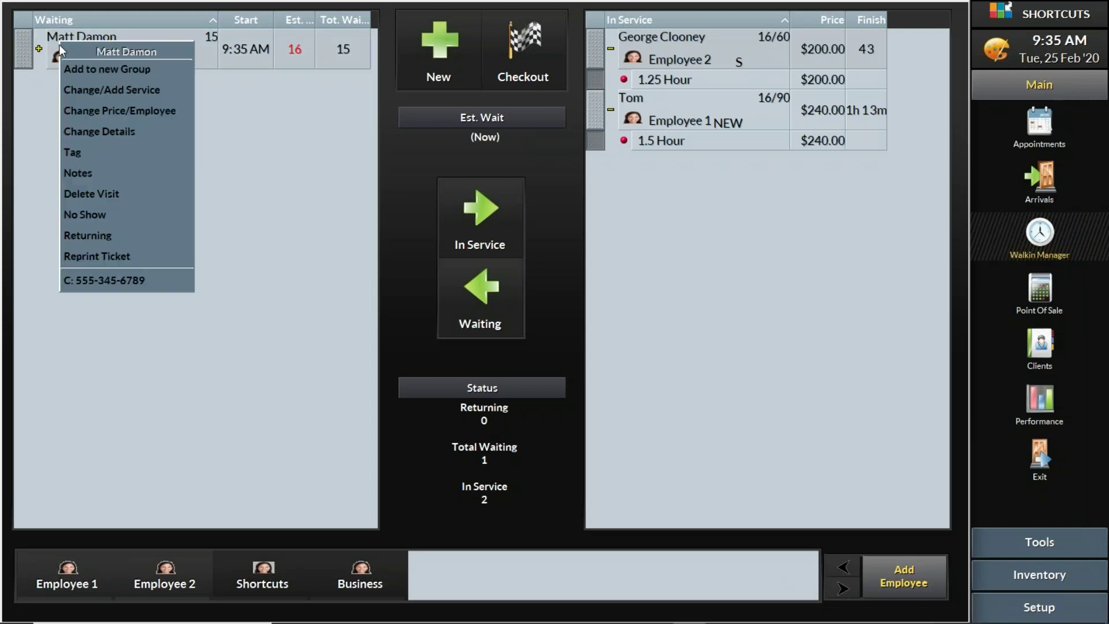
pyautogui.click(120, 130)
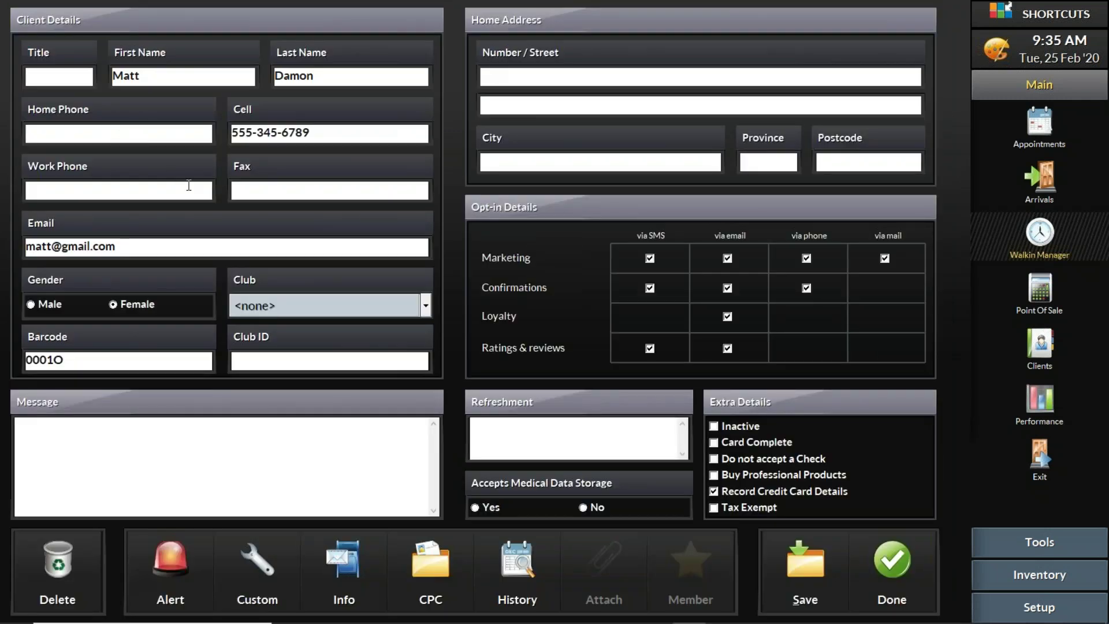
pyautogui.moveTo(85, 354); pyautogui.dragTo(6, 359)
pyautogui.click(173, 361)
pyautogui.doubleClick(135, 361)
pyautogui.click(891, 561)
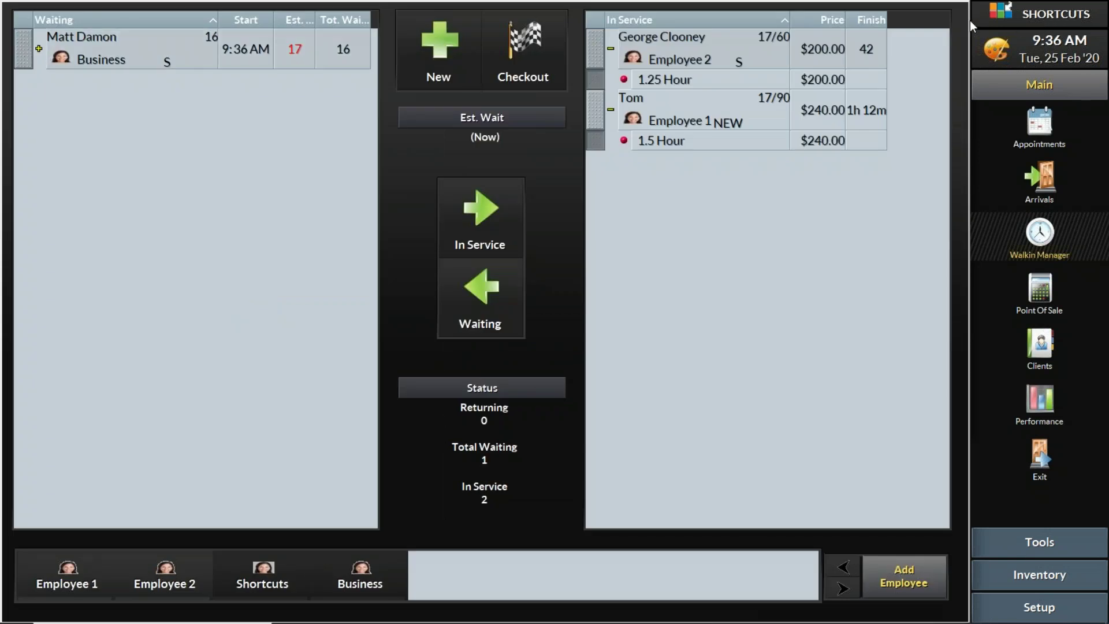
# Open the service details of the 1.25 Hour service in the Tattoo category of the Services setup.
pyautogui.click(1045, 606)
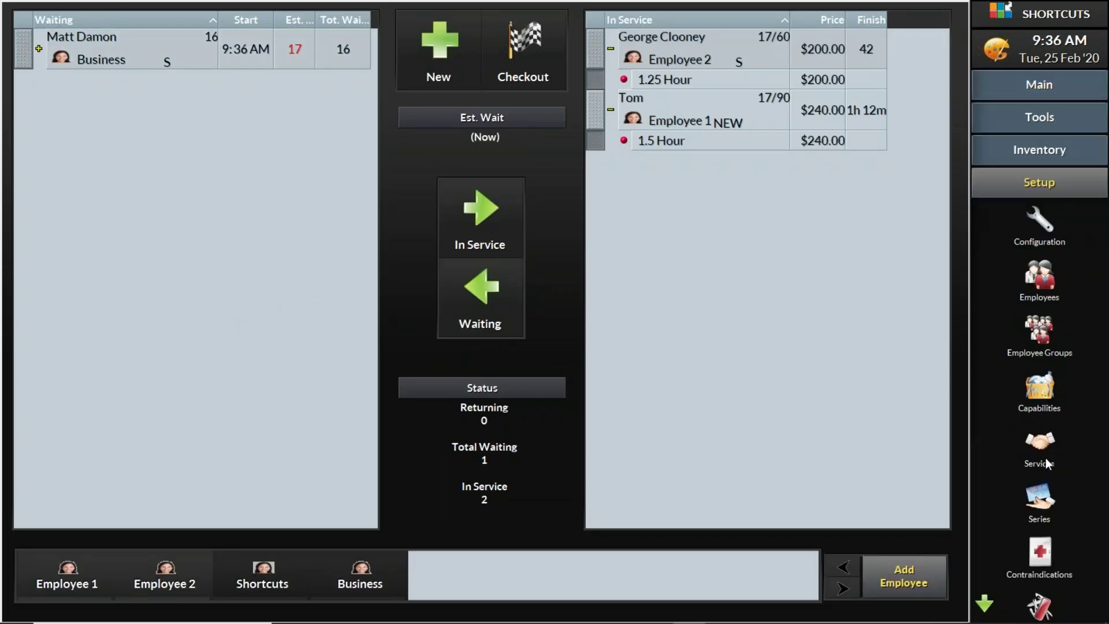
pyautogui.click(1039, 442)
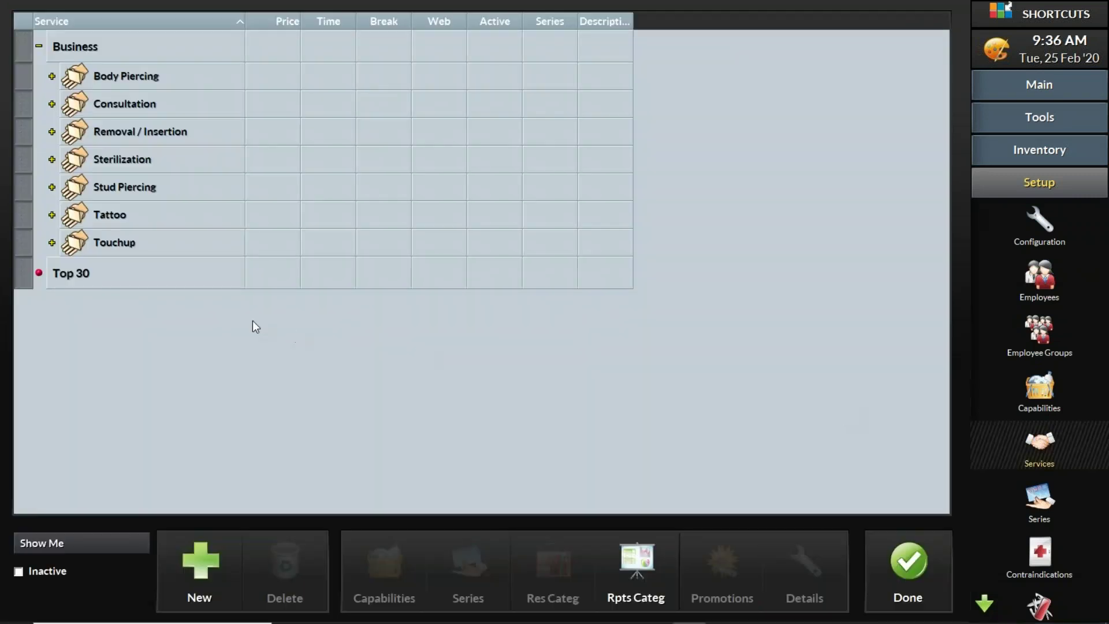
pyautogui.click(52, 216)
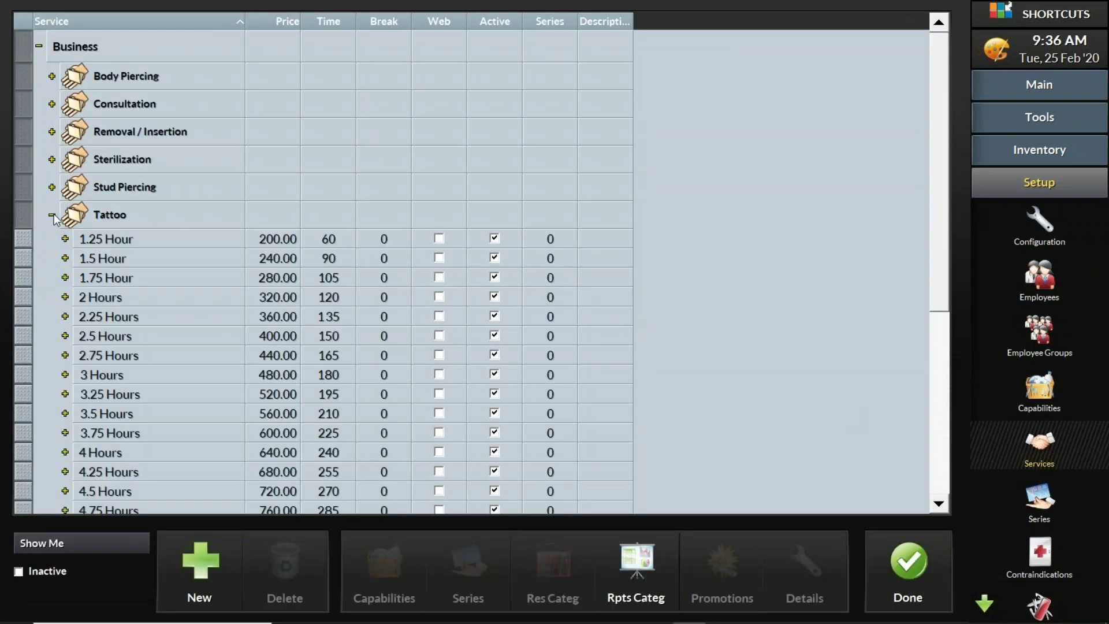
pyautogui.click(95, 243)
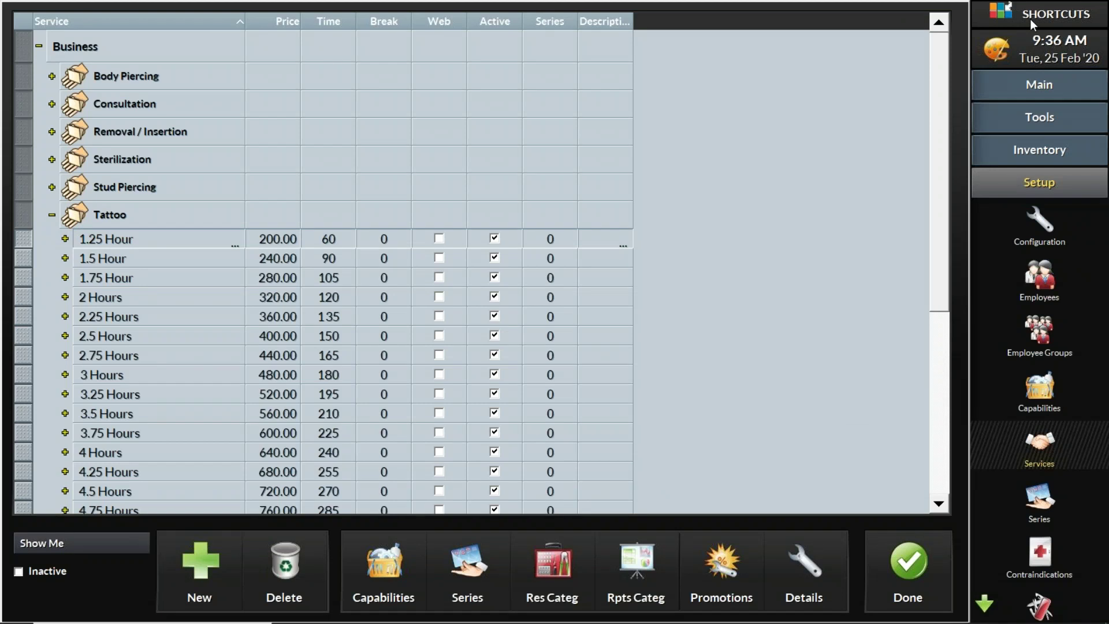
pyautogui.click(813, 570)
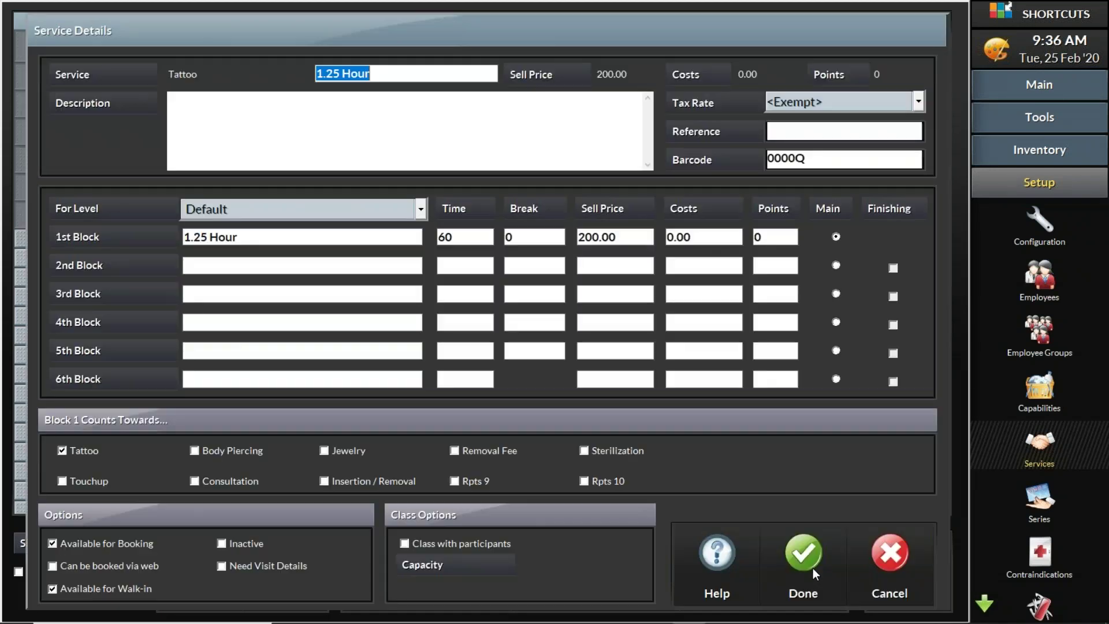
# Examine the barcode of the 1.25 Hour service, cancel the details, and close the Services setup.
pyautogui.moveTo(838, 159); pyautogui.dragTo(746, 165)
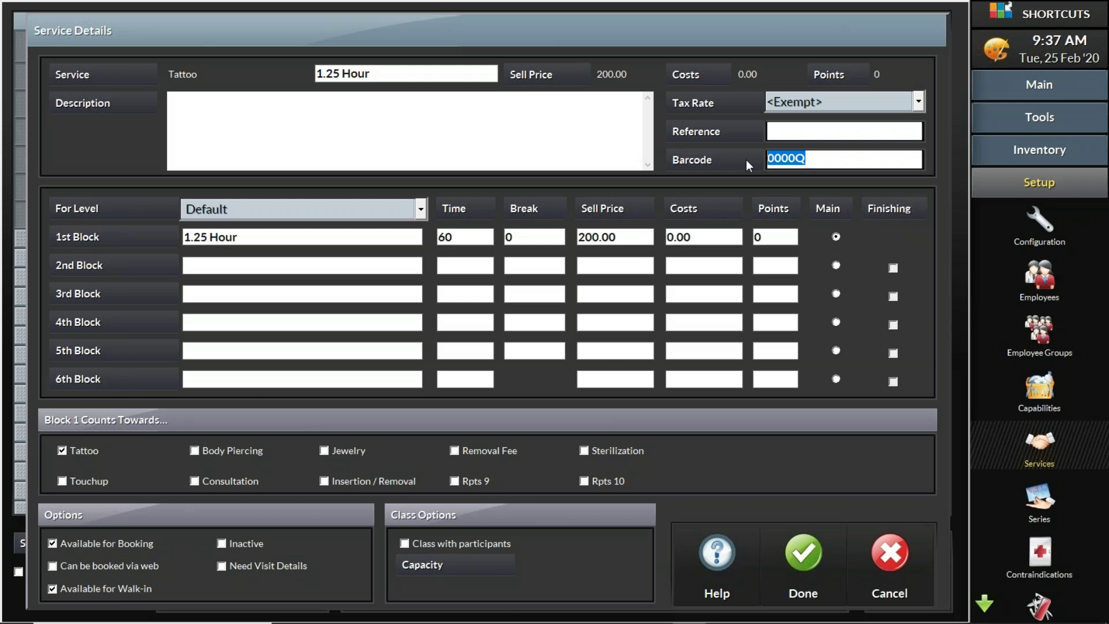
pyautogui.click(884, 567)
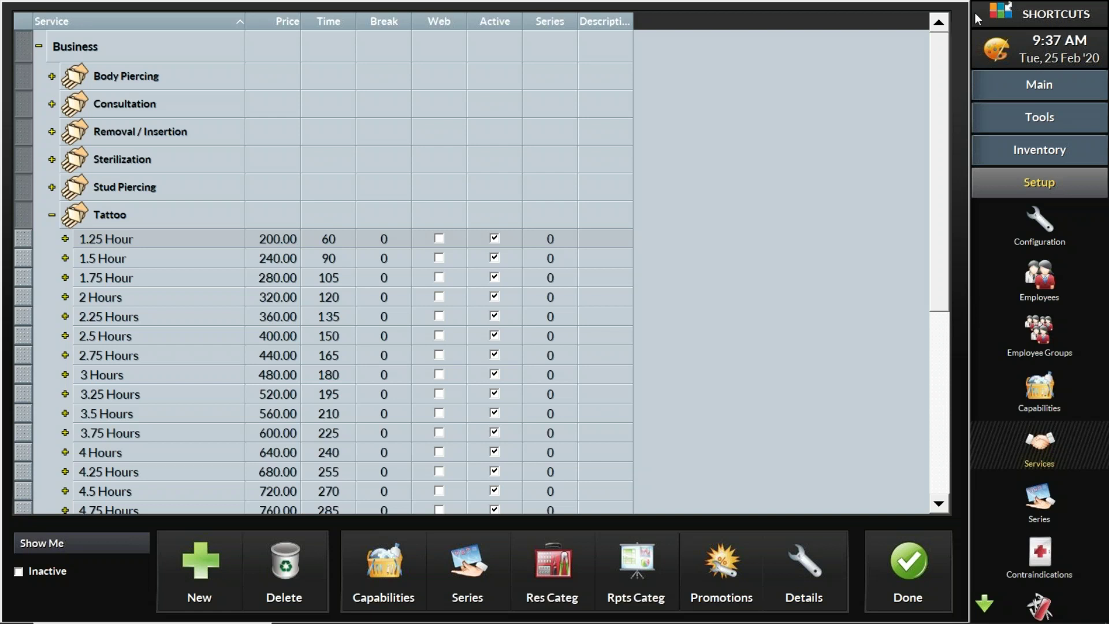
pyautogui.click(908, 568)
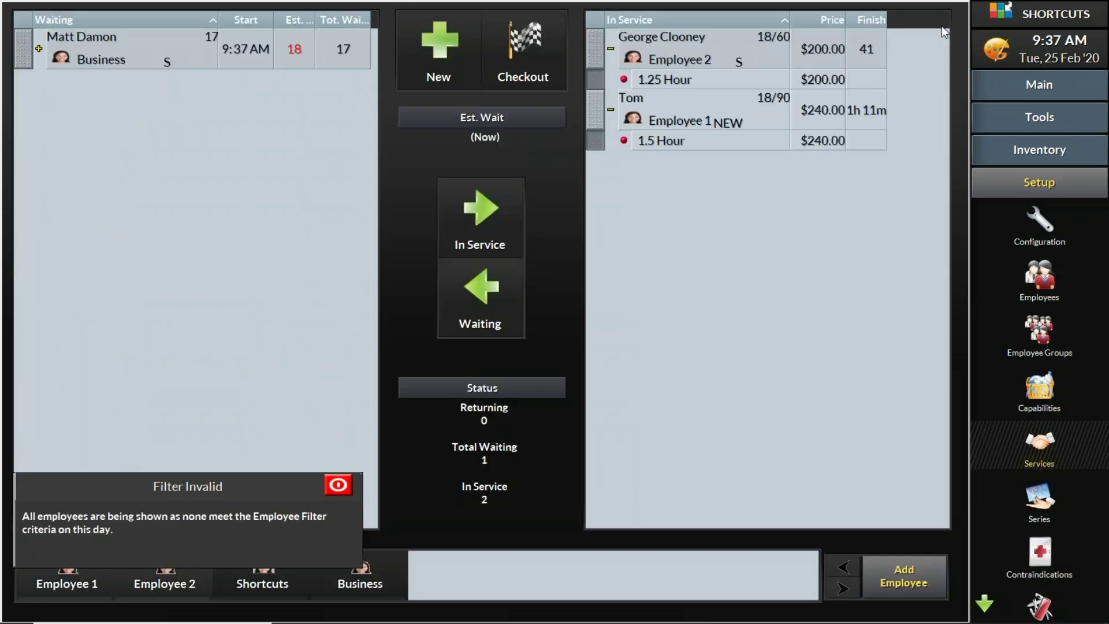
# Switch to the PowerPoint presentation, start the slide show from the QA slide, and advance to the Contact Us slide.
pyautogui.moveTo(390, 615)
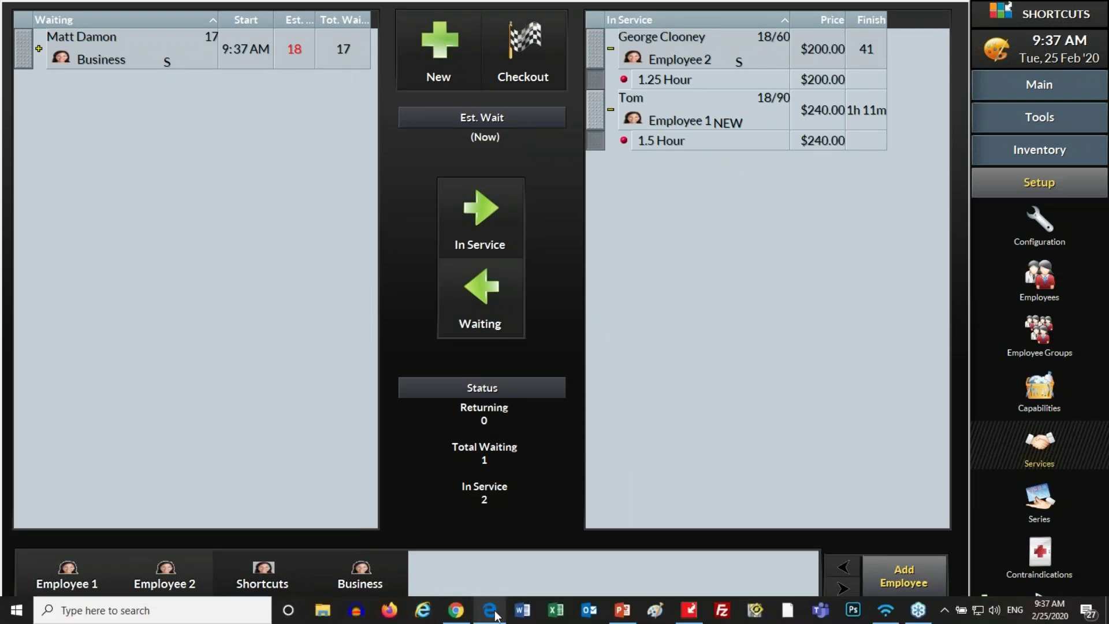
pyautogui.click(618, 611)
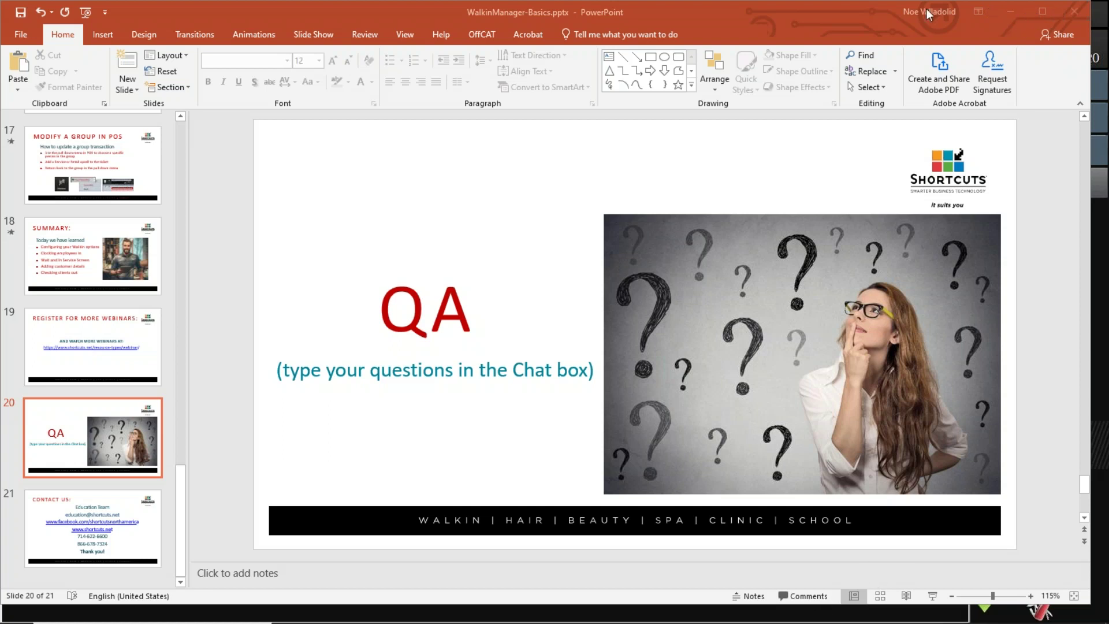
pyautogui.click(931, 595)
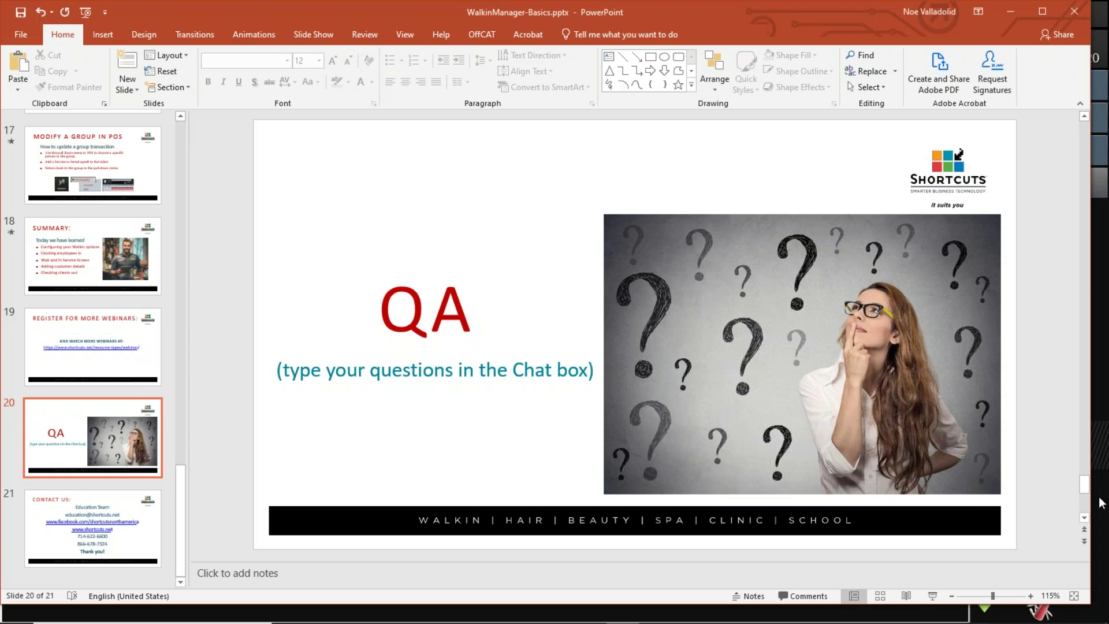
pyautogui.click(938, 596)
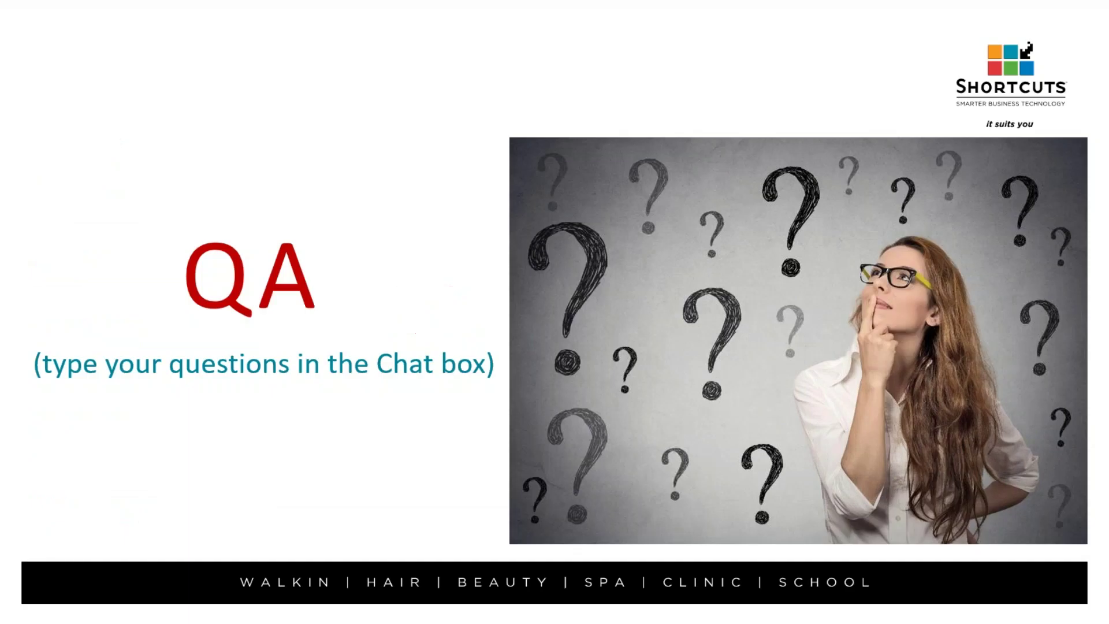
pyautogui.click(596, 332)
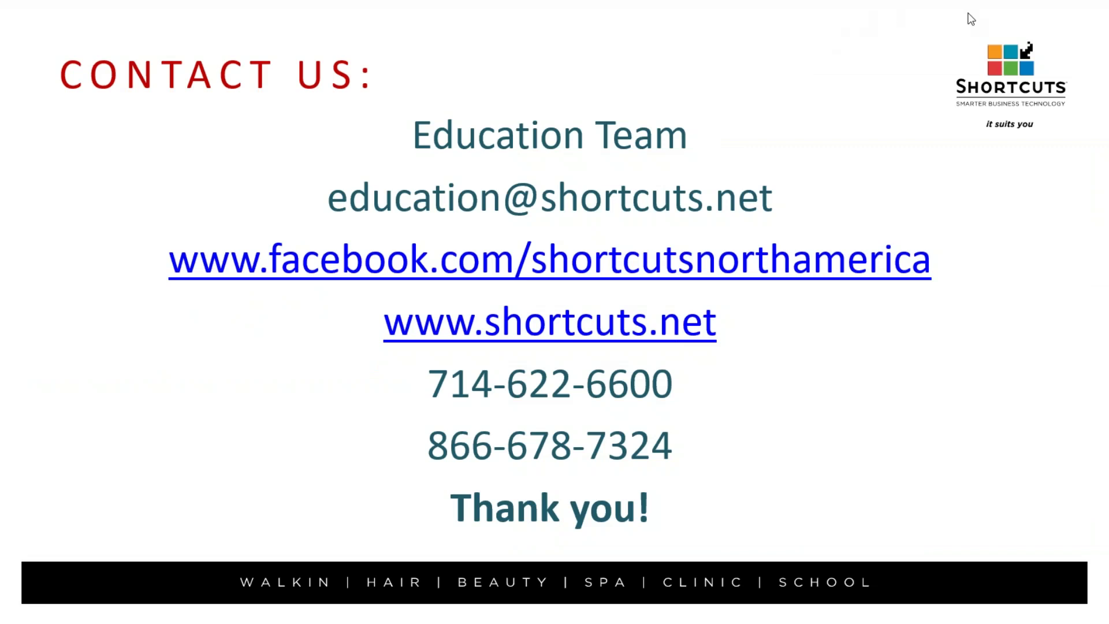